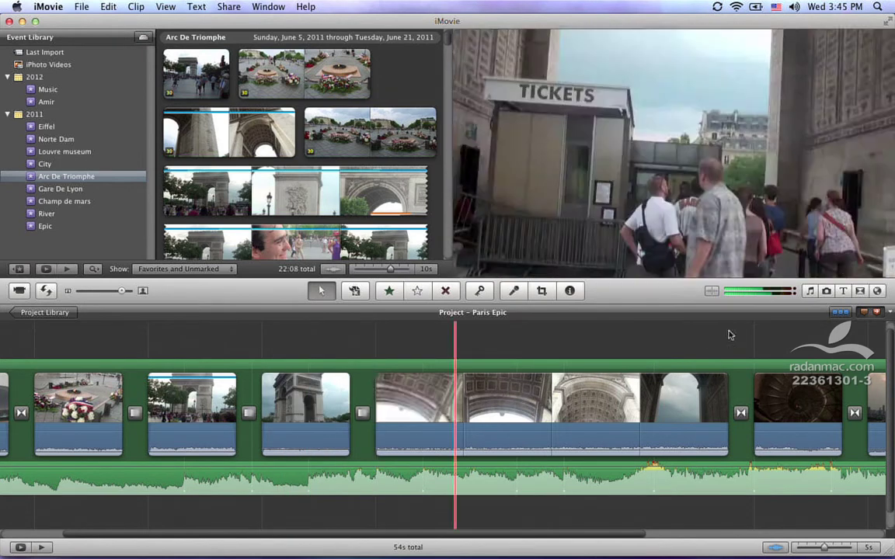
- Show the photo browser and pick the Arc de Triomphe photo DSCF2960
{"action": "left_click", "coordinate": [829, 294]}
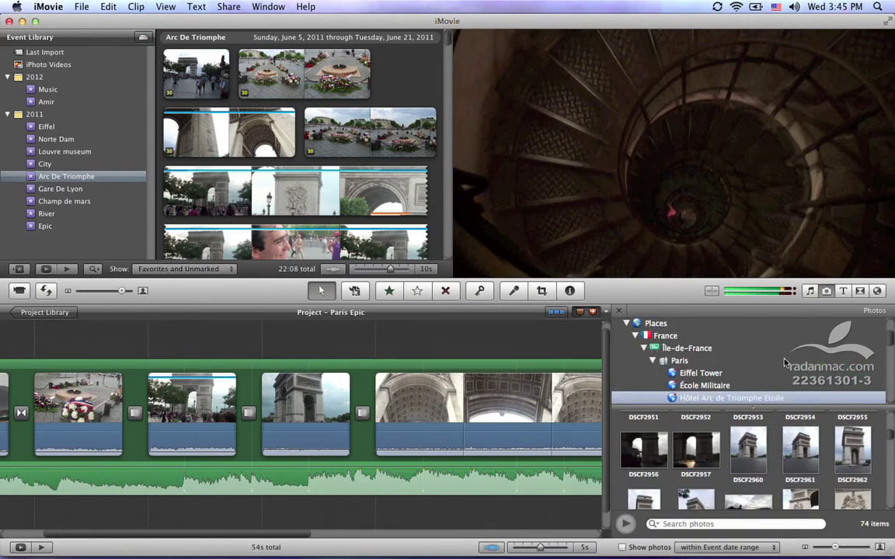
{"action": "left_click", "coordinate": [749, 444]}
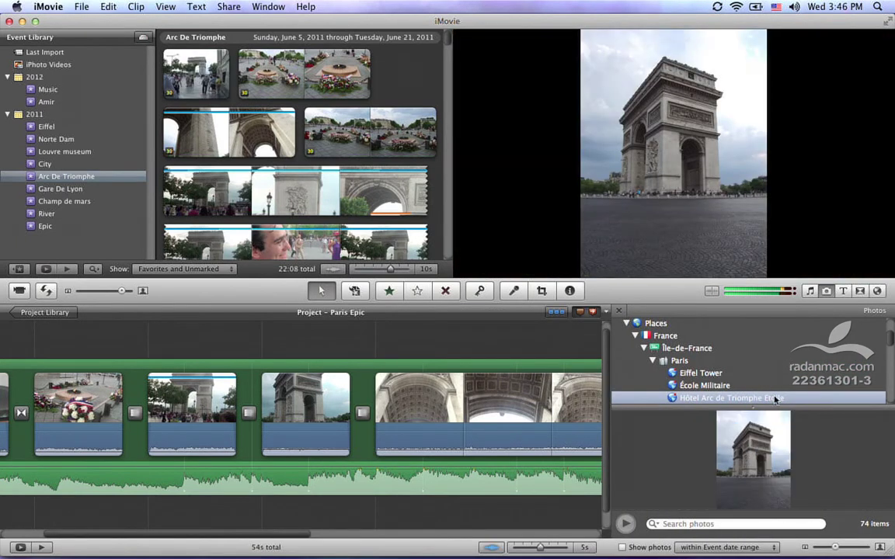
- Try replacing the Arc de Triomphe exterior clip before the arch ceiling clip with the photo, and undo the replacement
{"action": "left_click_drag", "start_coordinate": [754, 464], "coordinate": [308, 420]}
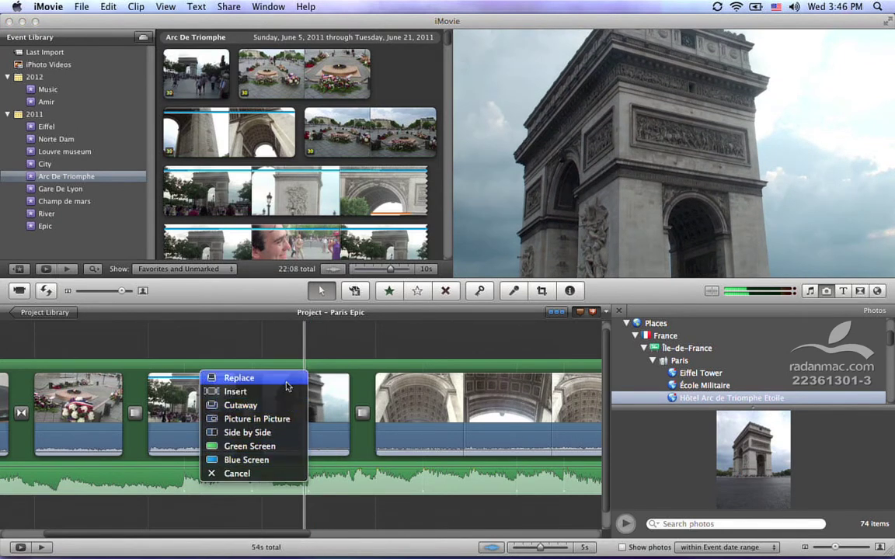
{"action": "left_click", "coordinate": [287, 386]}
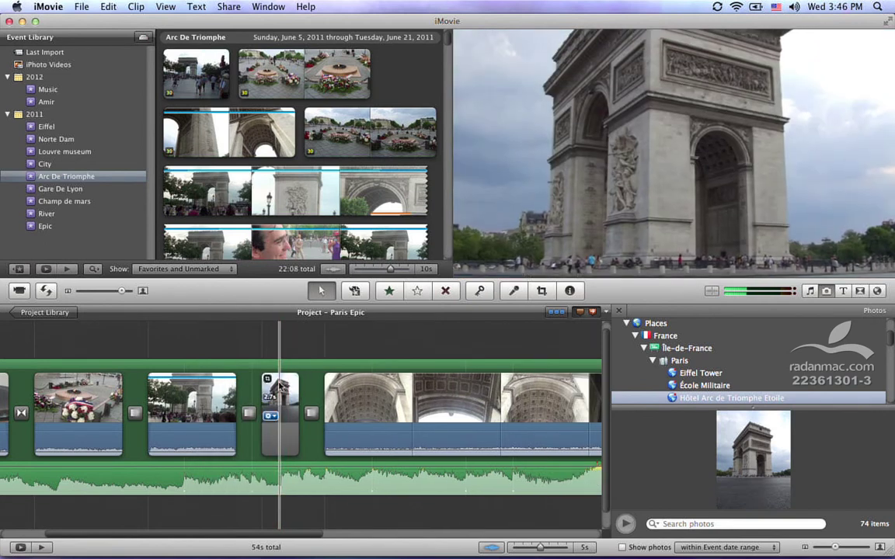
{"action": "mouse_move", "coordinate": [279, 390]}
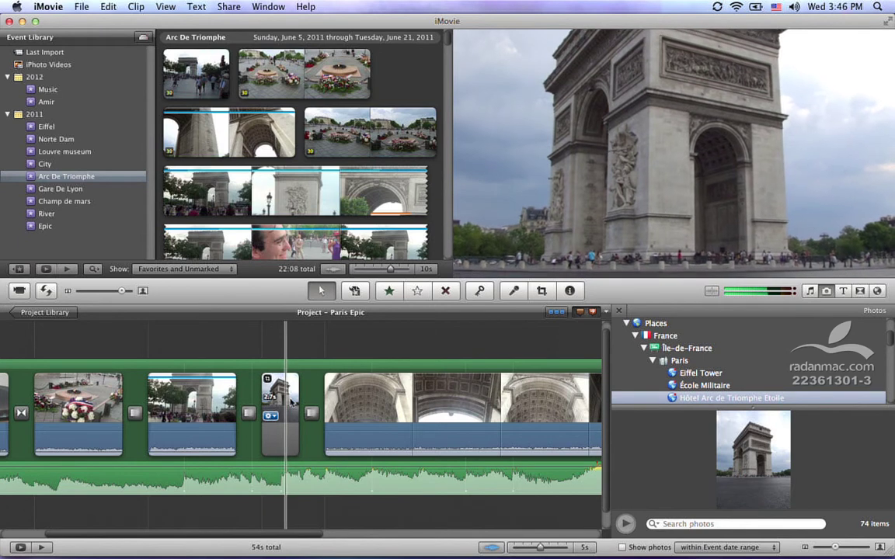
{"action": "key", "text": "super+z"}
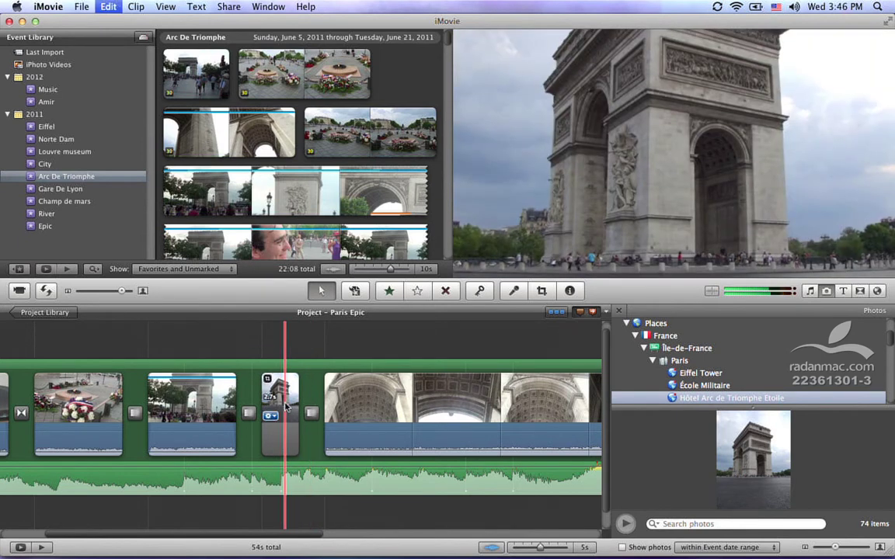
- Try inserting the photo in the middle of the Arc de Triomphe exterior clip, and take the insertion back
{"action": "mouse_move", "coordinate": [727, 453]}
{"action": "left_mouse_down"}
{"action": "mouse_move", "coordinate": [537, 408]}
{"action": "mouse_move", "coordinate": [295, 380]}
{"action": "mouse_move", "coordinate": [310, 404]}
{"action": "mouse_move", "coordinate": [304, 411]}
{"action": "left_mouse_up"}
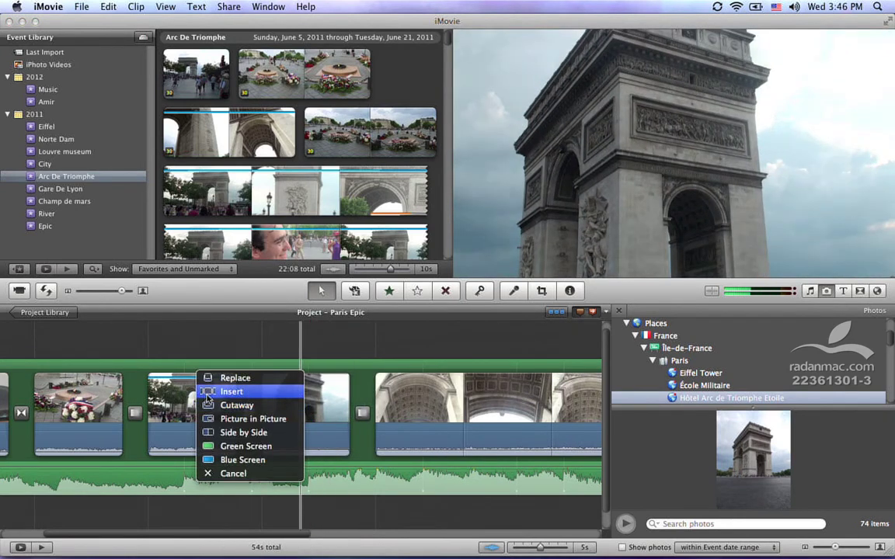
{"action": "left_click", "coordinate": [279, 393]}
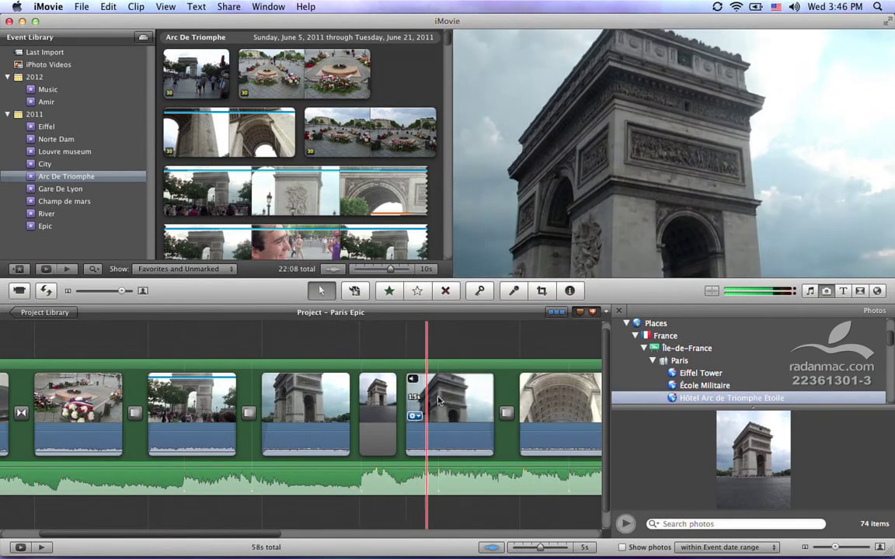
{"action": "left_click", "coordinate": [464, 402]}
{"action": "key", "text": "Delete"}
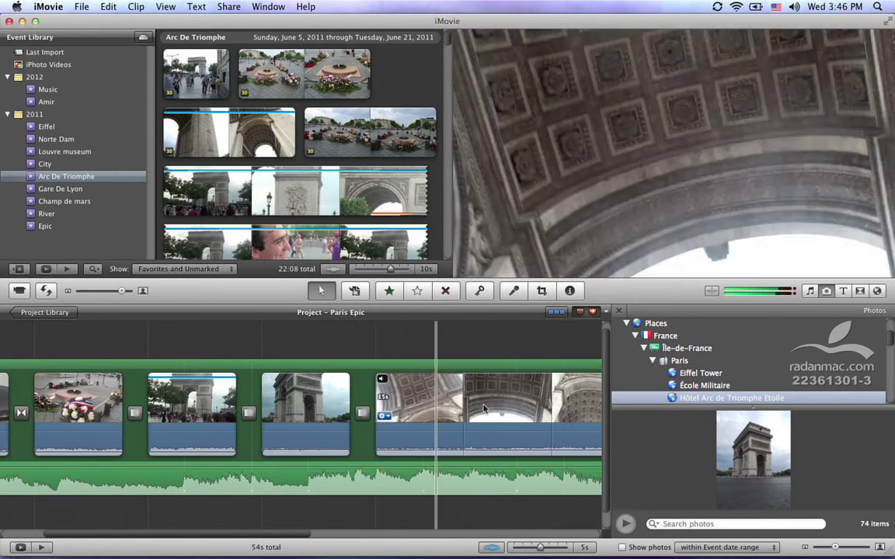
- Add the photo as a cutaway over the second half of the exterior clip and shorten it to 2.4 s
{"action": "left_click_drag", "start_coordinate": [751, 435], "coordinate": [312, 407]}
{"action": "left_click", "coordinate": [307, 408]}
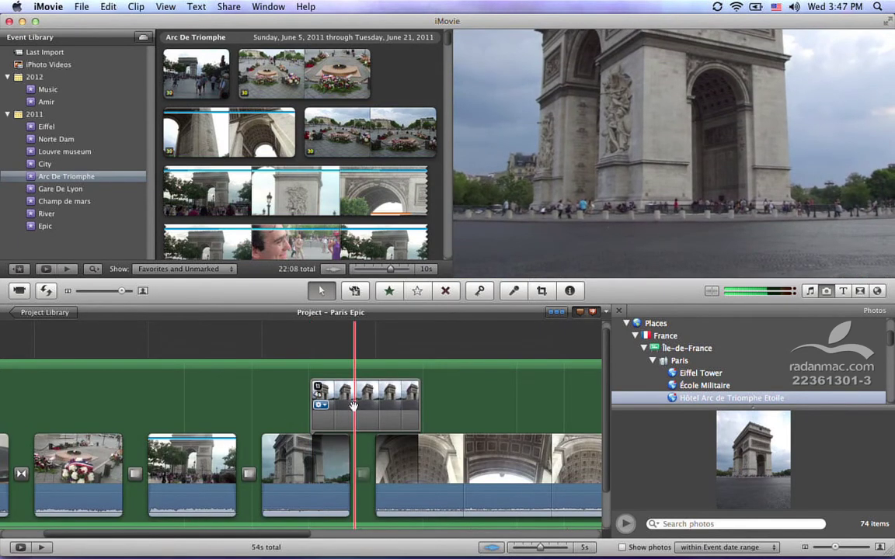
{"action": "mouse_move", "coordinate": [338, 405]}
{"action": "left_mouse_down"}
{"action": "mouse_move", "coordinate": [330, 406]}
{"action": "mouse_move", "coordinate": [340, 406]}
{"action": "left_mouse_up"}
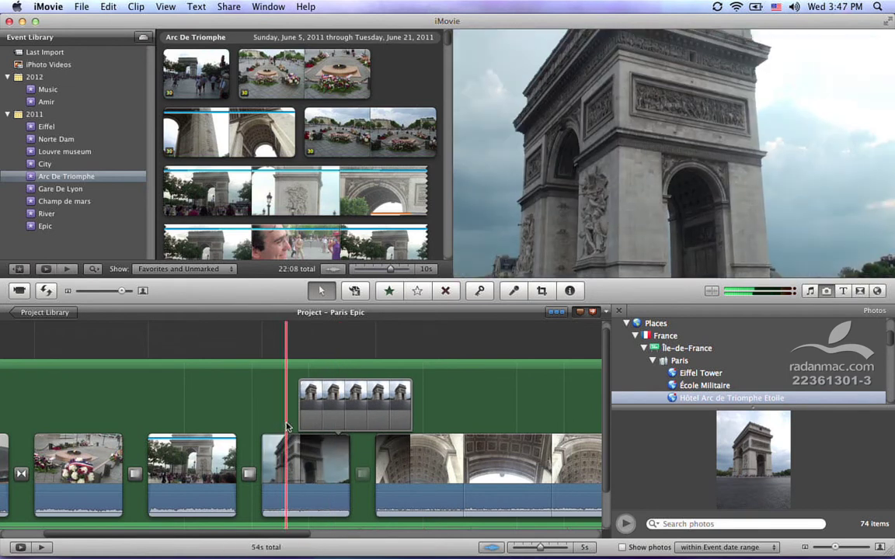
{"action": "mouse_move", "coordinate": [300, 420]}
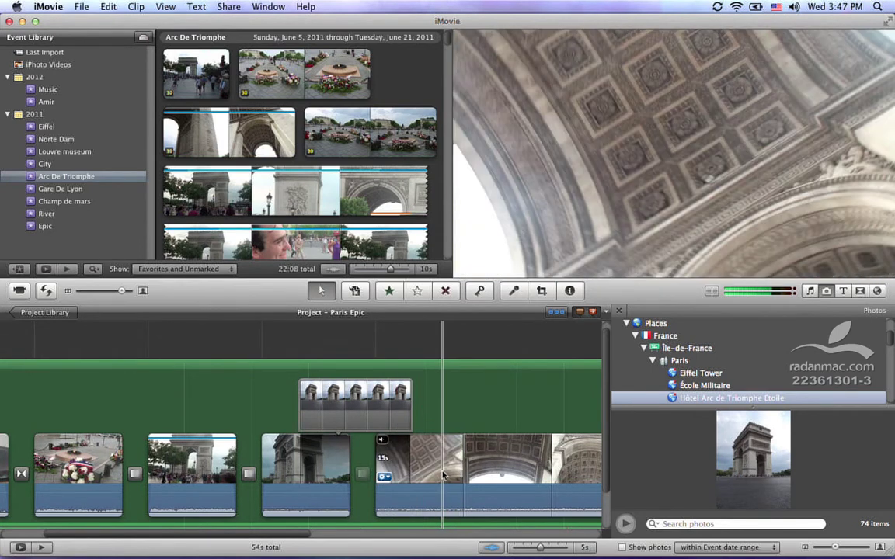
{"action": "left_click_drag", "start_coordinate": [386, 418], "coordinate": [371, 418]}
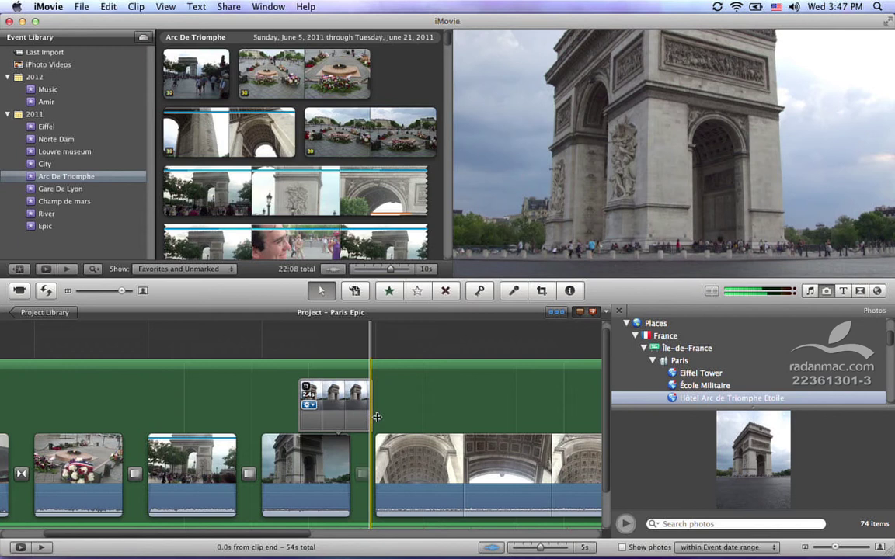
{"action": "key", "text": "space"}
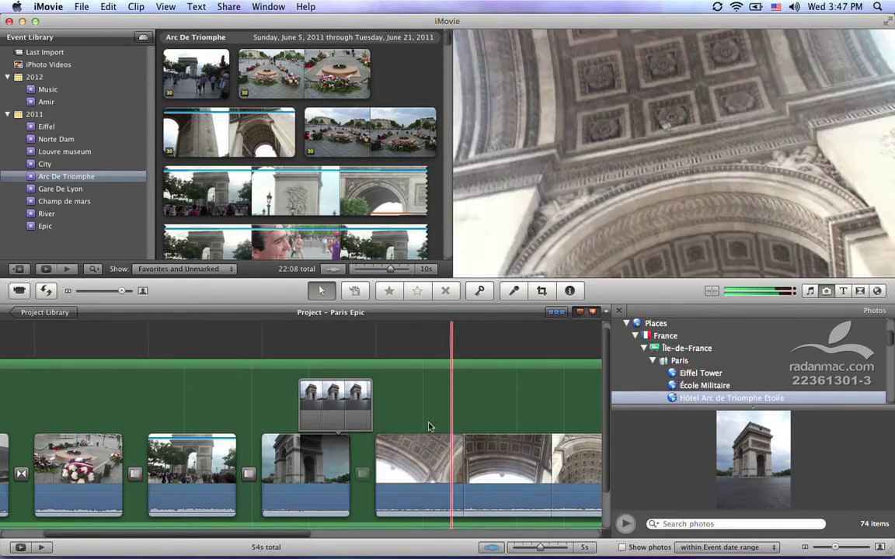
- Delete the cutaway photo above the exterior clip
{"action": "left_click", "coordinate": [356, 396]}
{"action": "key", "text": "Delete"}
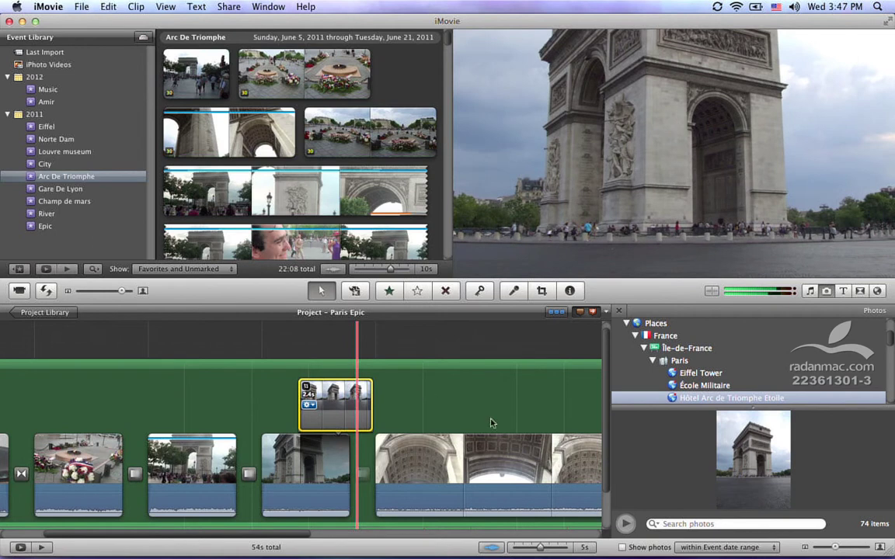
- Add the photo as a picture in picture over the exterior clip and shorten it to 2.4 s
{"action": "left_click_drag", "start_coordinate": [742, 452], "coordinate": [305, 410]}
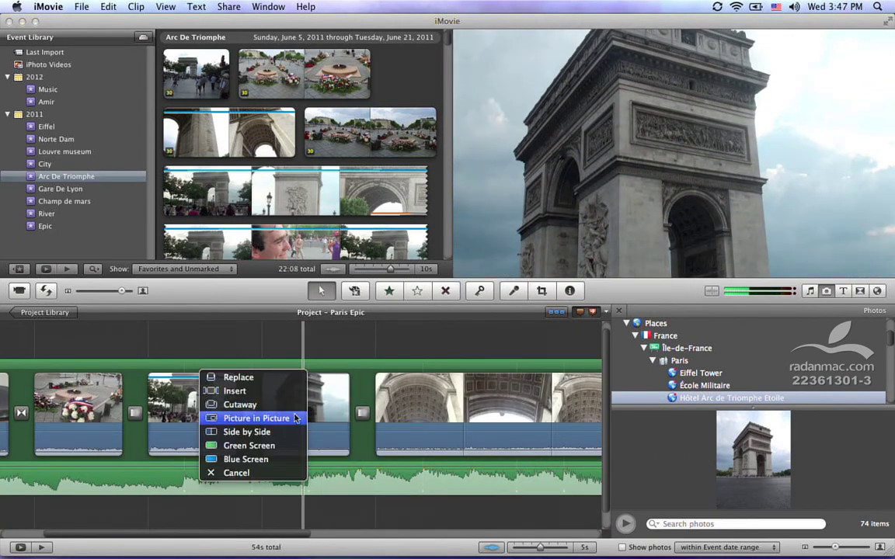
{"action": "left_click", "coordinate": [294, 418]}
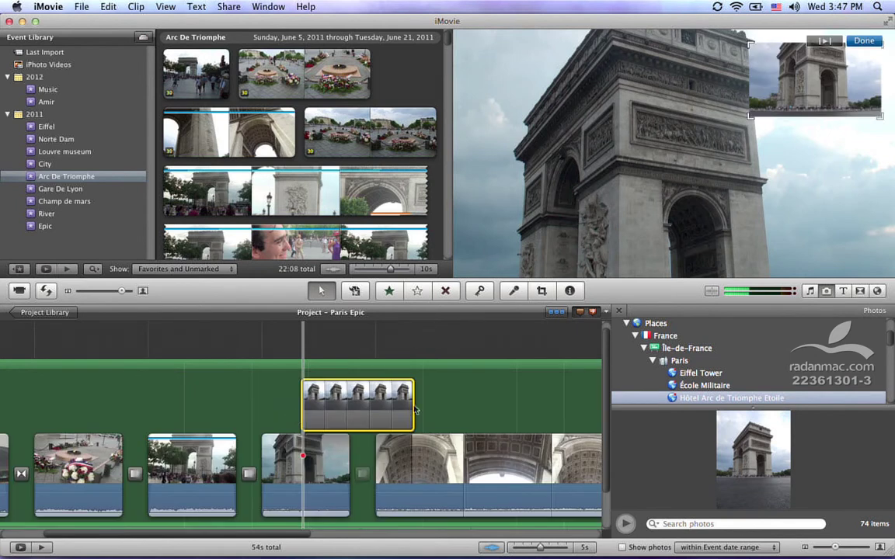
{"action": "left_click_drag", "start_coordinate": [414, 410], "coordinate": [370, 410]}
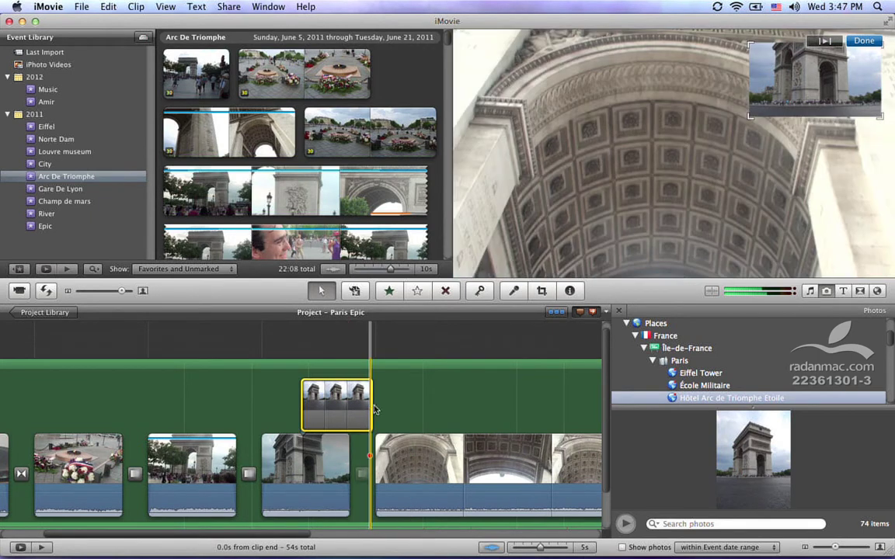
- Move the picture-in-picture inset to the lower-left area of the video frame
{"action": "mouse_move", "coordinate": [316, 410]}
{"action": "left_click", "coordinate": [275, 416]}
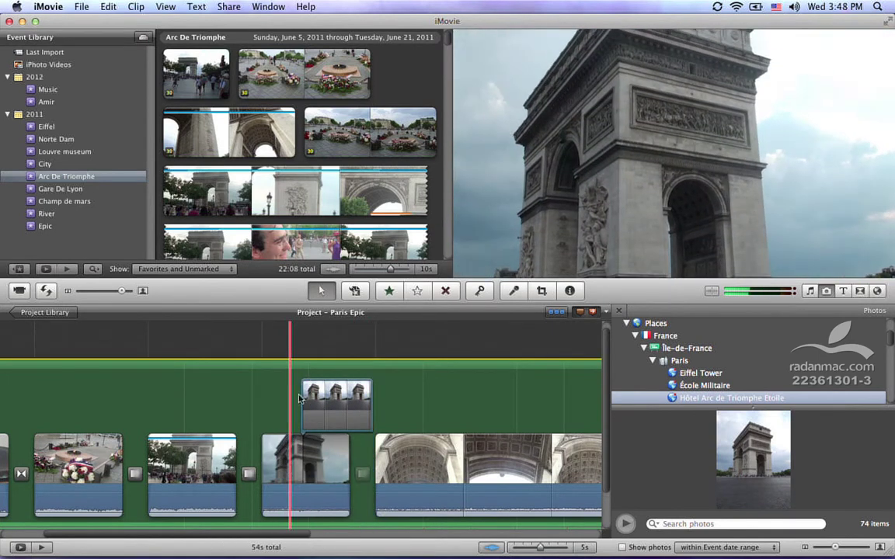
{"action": "left_click", "coordinate": [336, 397]}
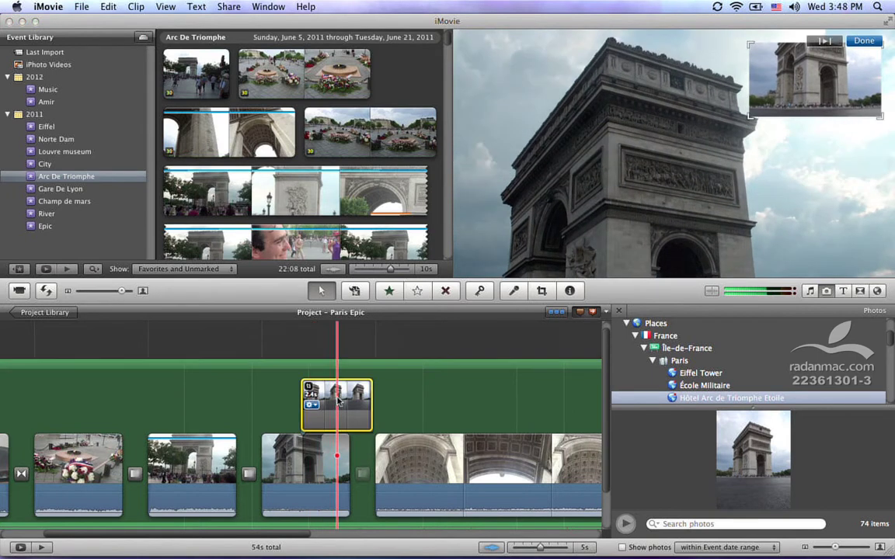
{"action": "left_click_drag", "start_coordinate": [821, 64], "coordinate": [542, 219]}
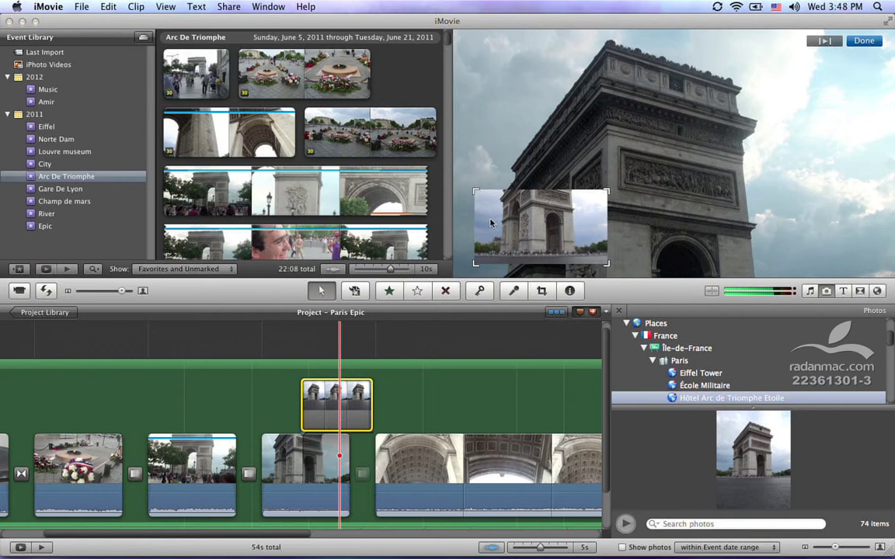
- Give the picture-in-picture clip a thin gray border and leave its drop shadow off
{"action": "double_click", "coordinate": [309, 392]}
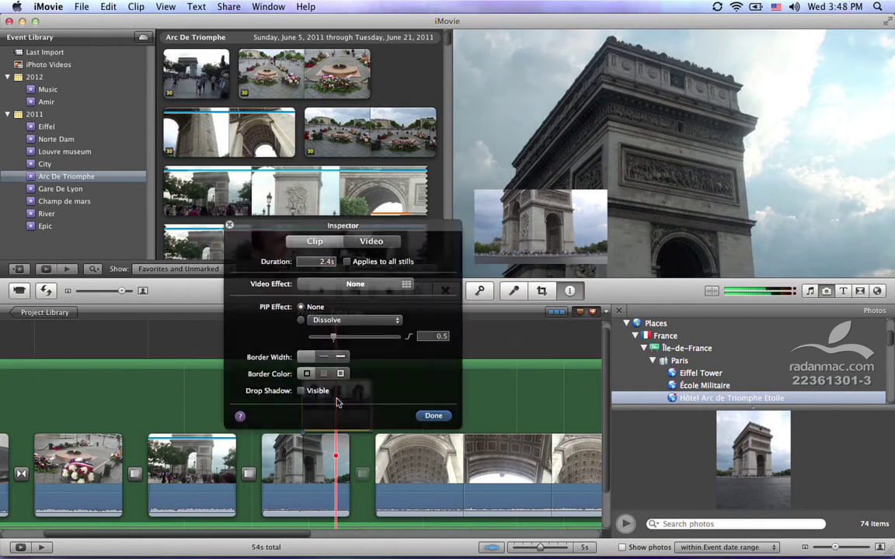
{"action": "left_click_drag", "start_coordinate": [349, 230], "coordinate": [239, 118]}
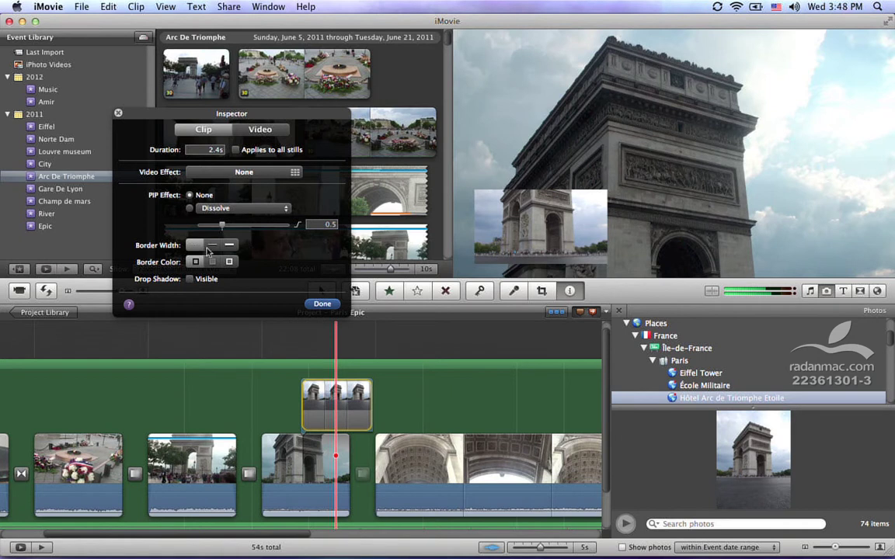
{"action": "left_click_drag", "start_coordinate": [219, 249], "coordinate": [229, 248]}
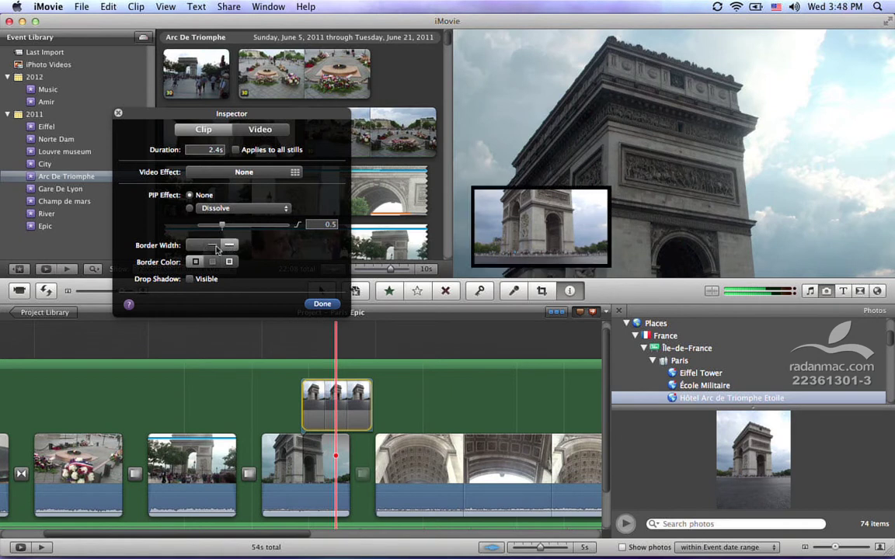
{"action": "left_click", "coordinate": [217, 248]}
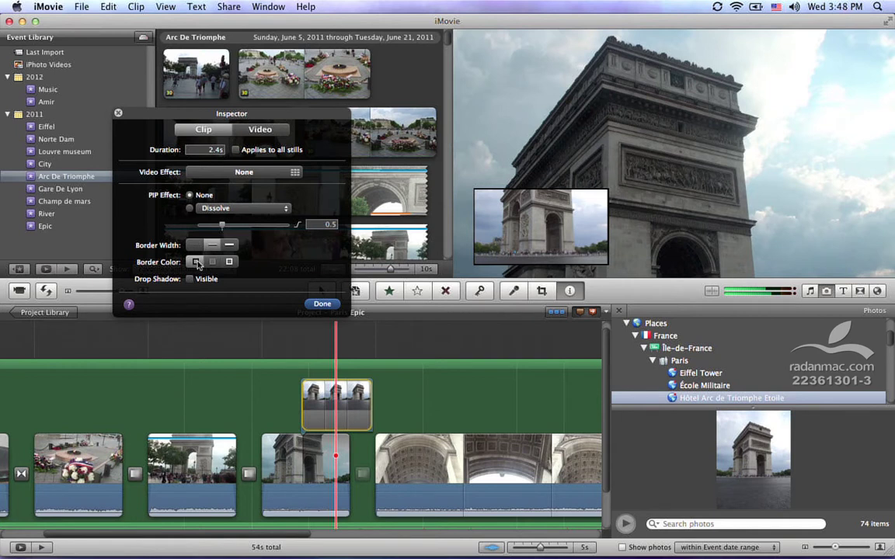
{"action": "left_click", "coordinate": [215, 263]}
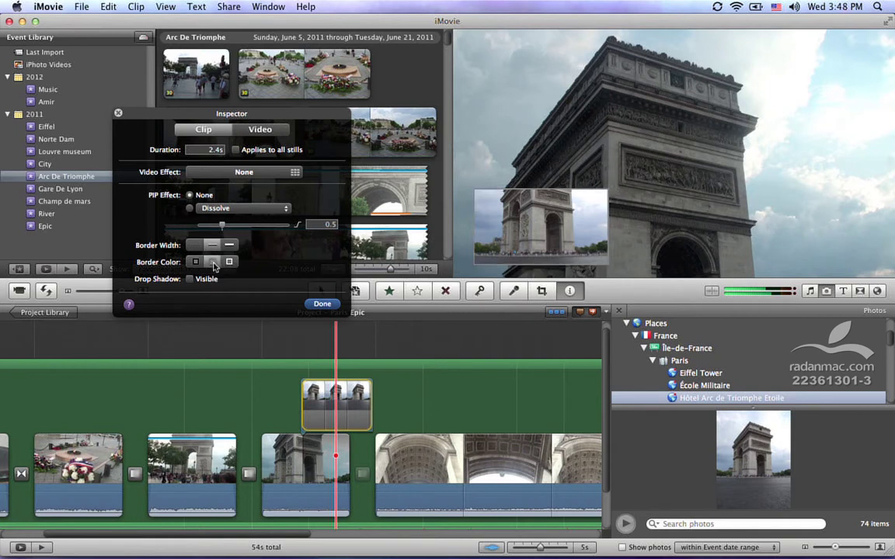
{"action": "left_click", "coordinate": [190, 279]}
{"action": "left_click", "coordinate": [205, 281]}
- Apply a Dissolve PIP effect lasting 0.9 s to the picture-in-picture clip
{"action": "left_click", "coordinate": [223, 225]}
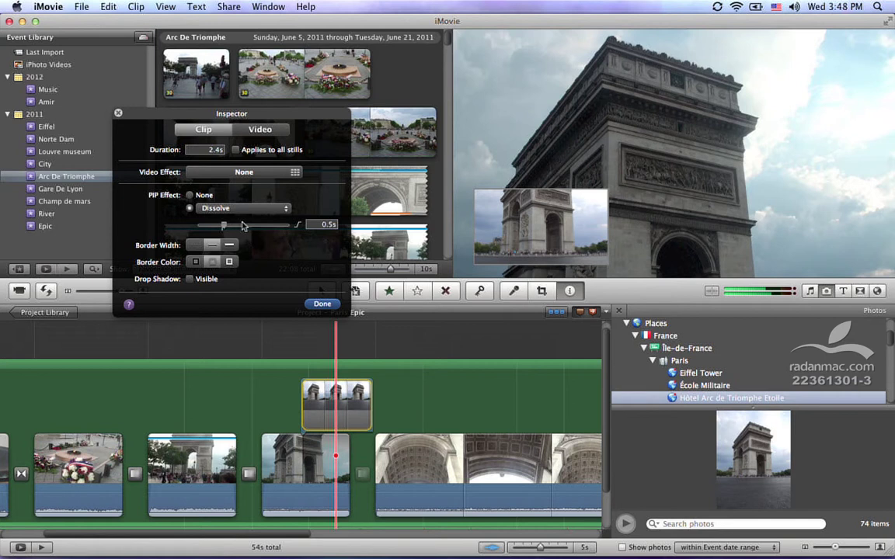
{"action": "left_click_drag", "start_coordinate": [243, 225], "coordinate": [242, 225]}
{"action": "left_click", "coordinate": [261, 130]}
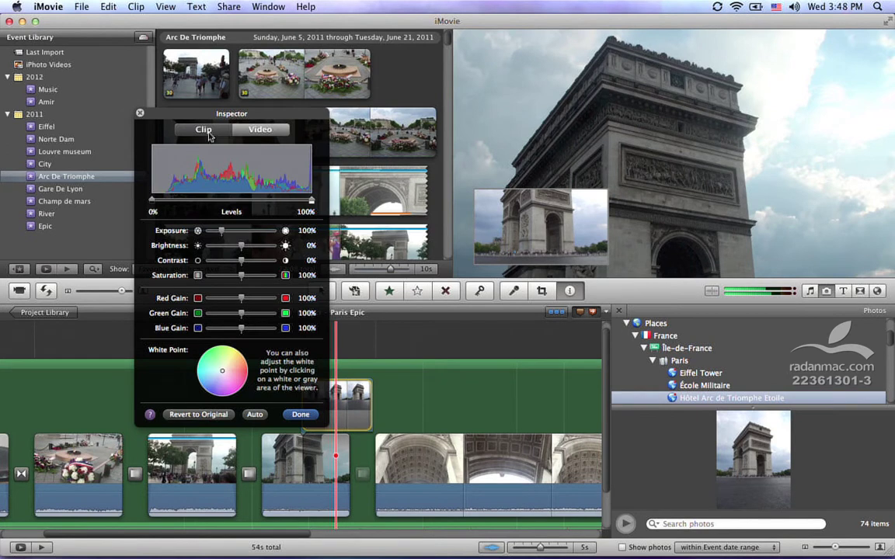
{"action": "left_click", "coordinate": [183, 126]}
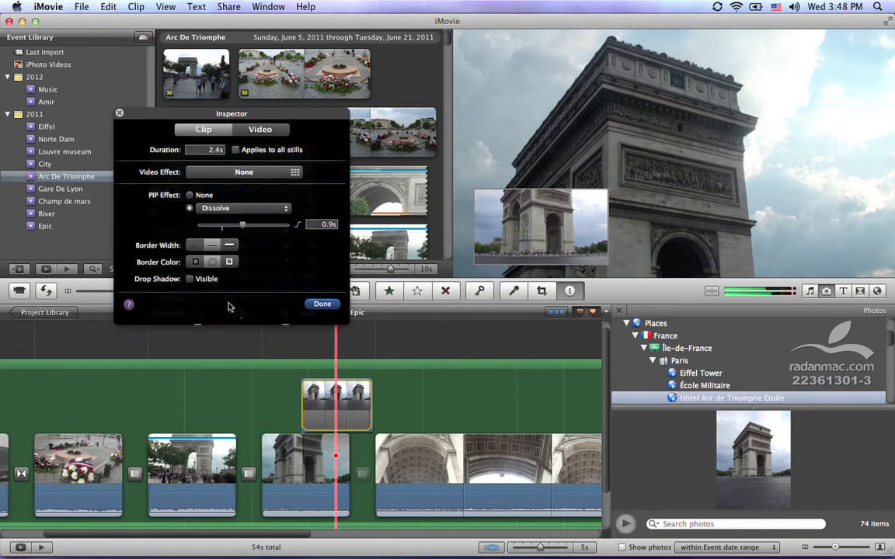
{"action": "key", "text": "Return"}
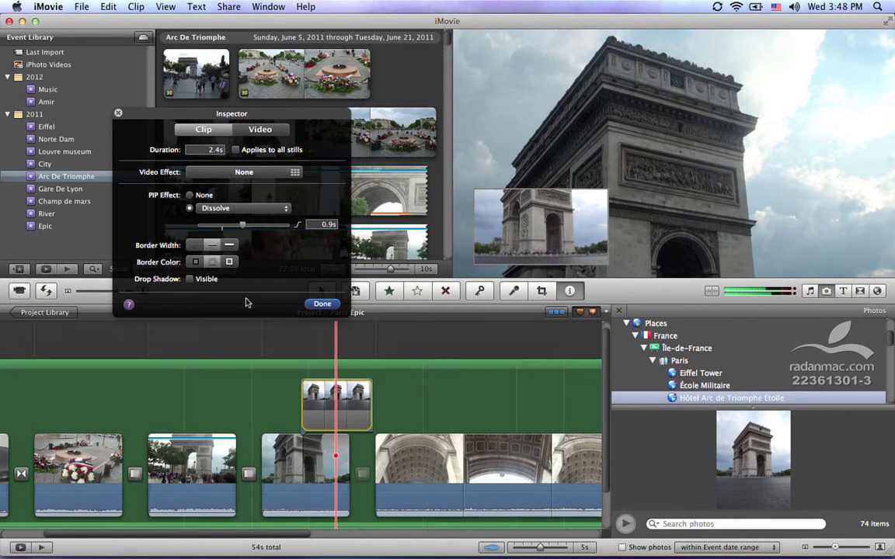
{"action": "left_click", "coordinate": [311, 305]}
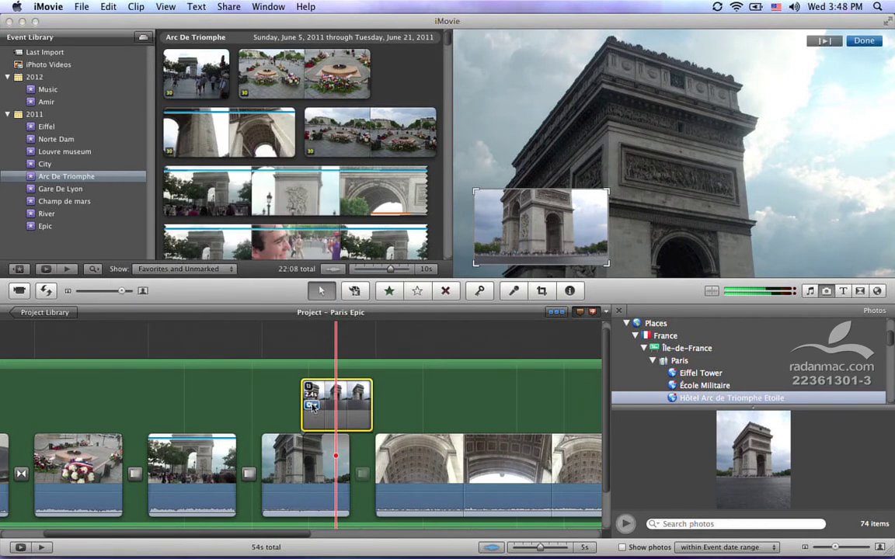
- Set the inset photo's Ken Burns start frame over the arch's upper part and its end frame over the base
{"action": "left_click", "coordinate": [311, 405]}
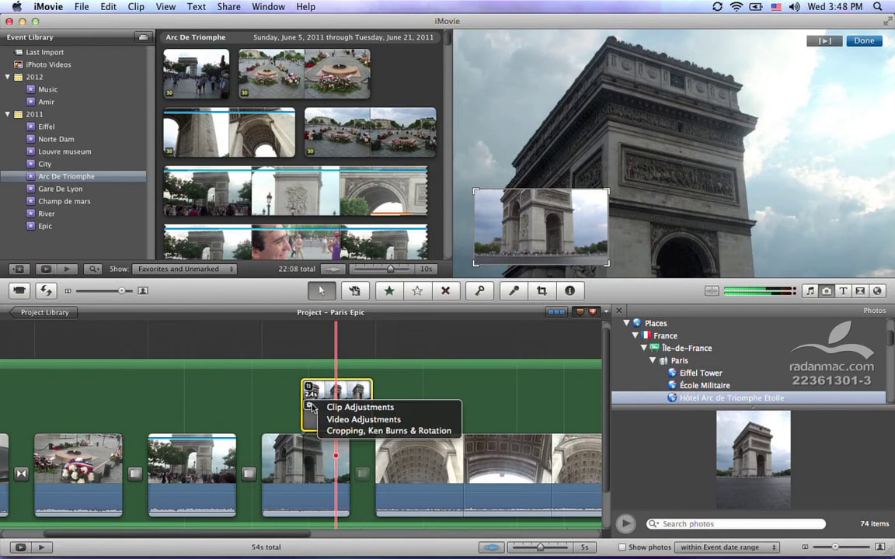
{"action": "left_click", "coordinate": [343, 432]}
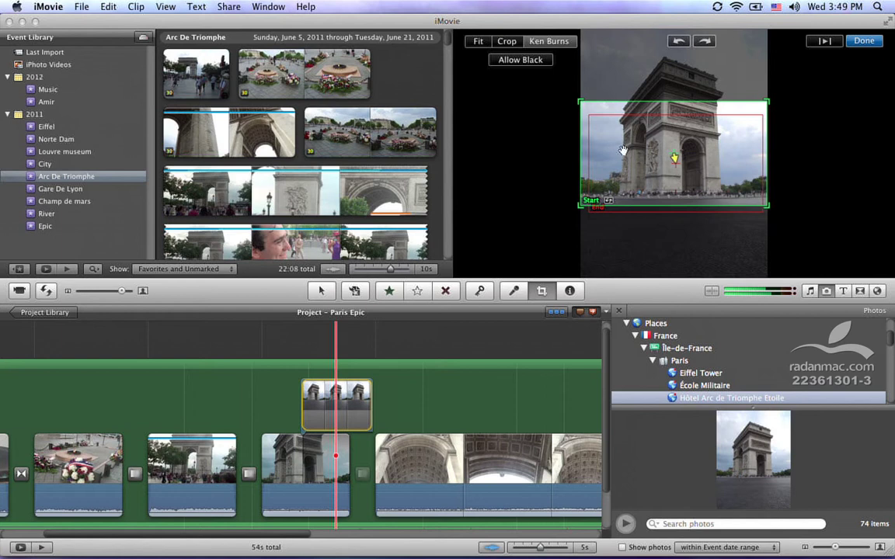
{"action": "left_click_drag", "start_coordinate": [620, 123], "coordinate": [620, 71]}
{"action": "left_click_drag", "start_coordinate": [639, 195], "coordinate": [636, 203]}
{"action": "left_click_drag", "start_coordinate": [755, 220], "coordinate": [769, 225]}
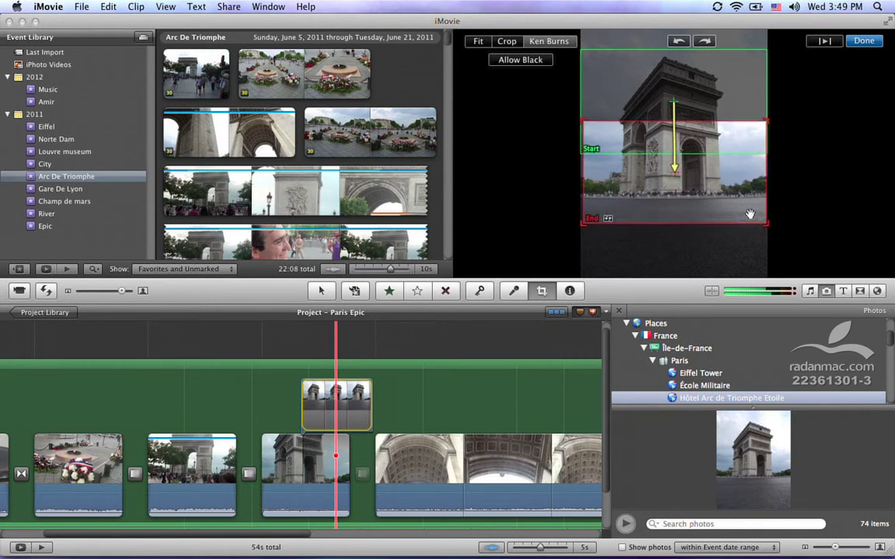
{"action": "left_click", "coordinate": [864, 41]}
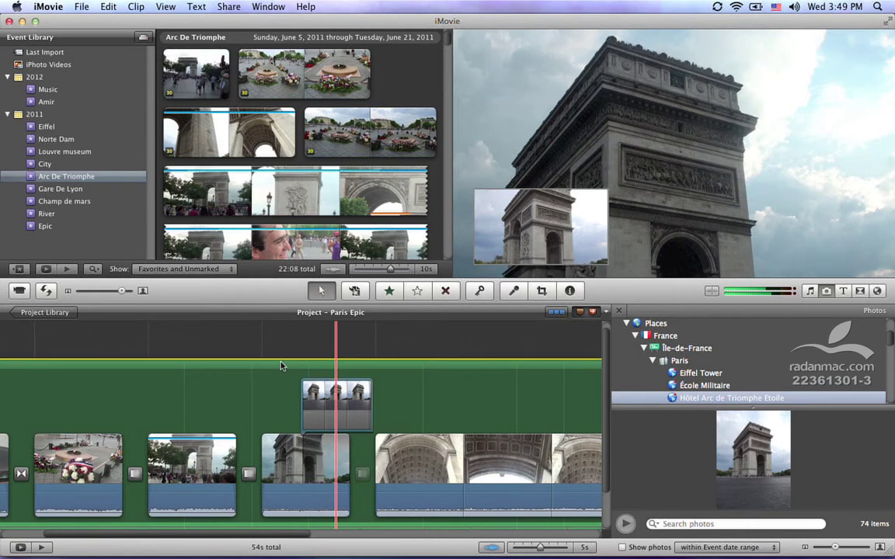
- Play back the picture-in-picture section and delete the inset photo clip above the Arc de Triomphe project clip
{"action": "left_click", "coordinate": [282, 336]}
{"action": "key", "text": "space"}
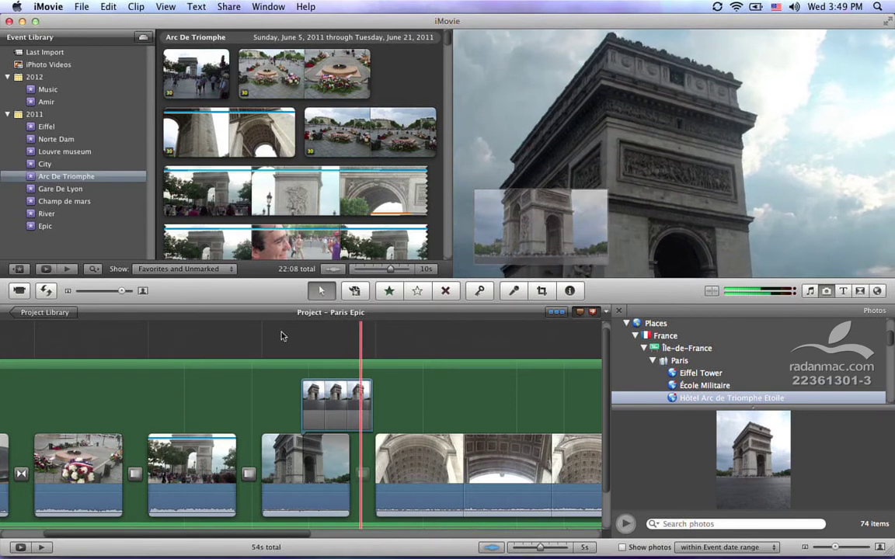
{"action": "left_click", "coordinate": [336, 406]}
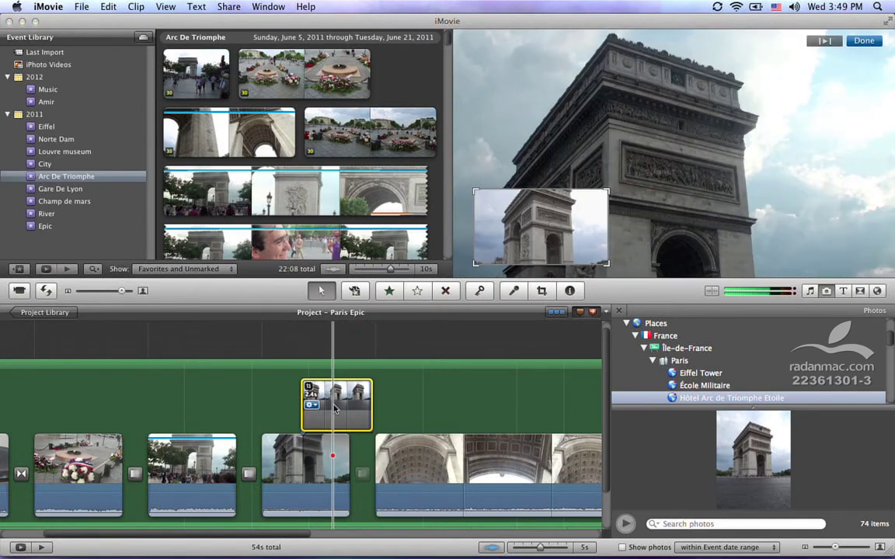
{"action": "key", "text": "super+c"}
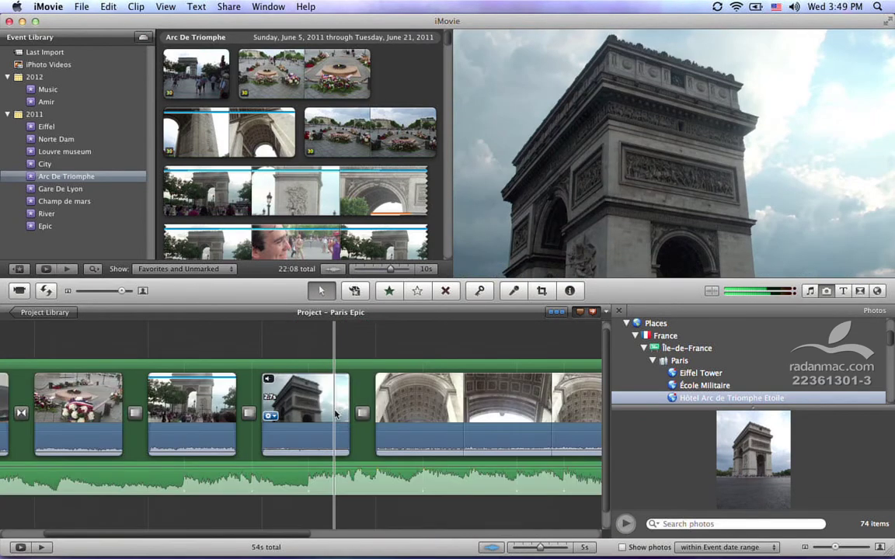
- Add the Arc de Triomphe photo over the third visible project clip as Side by Side and play it back
{"action": "left_click_drag", "start_coordinate": [737, 452], "coordinate": [296, 409]}
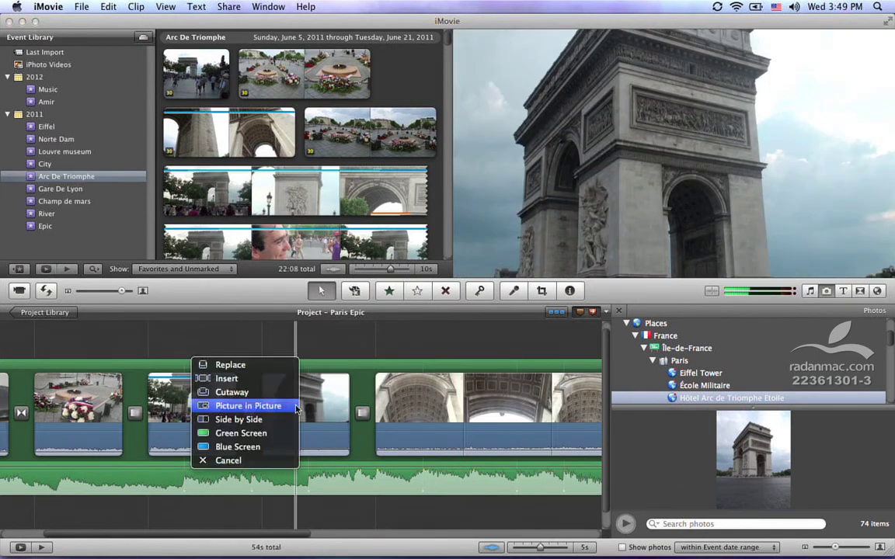
{"action": "left_click", "coordinate": [282, 421]}
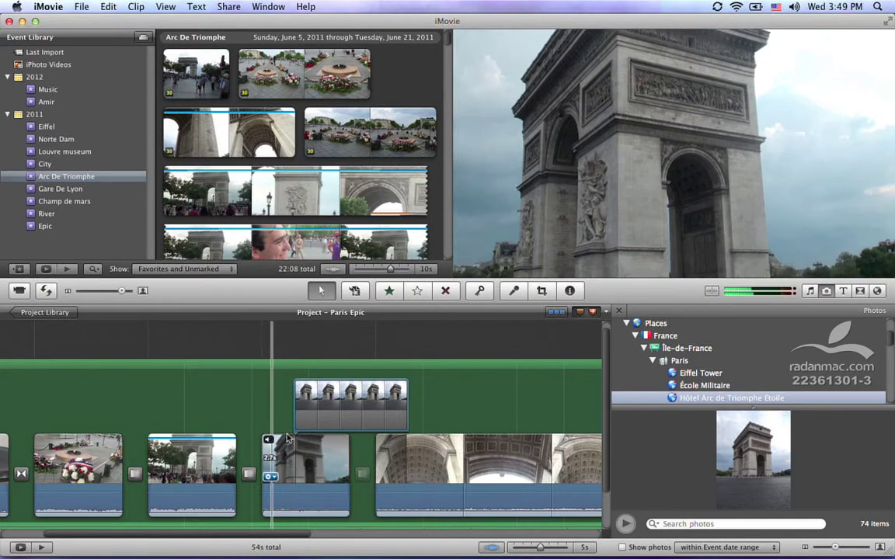
{"action": "key", "text": "space"}
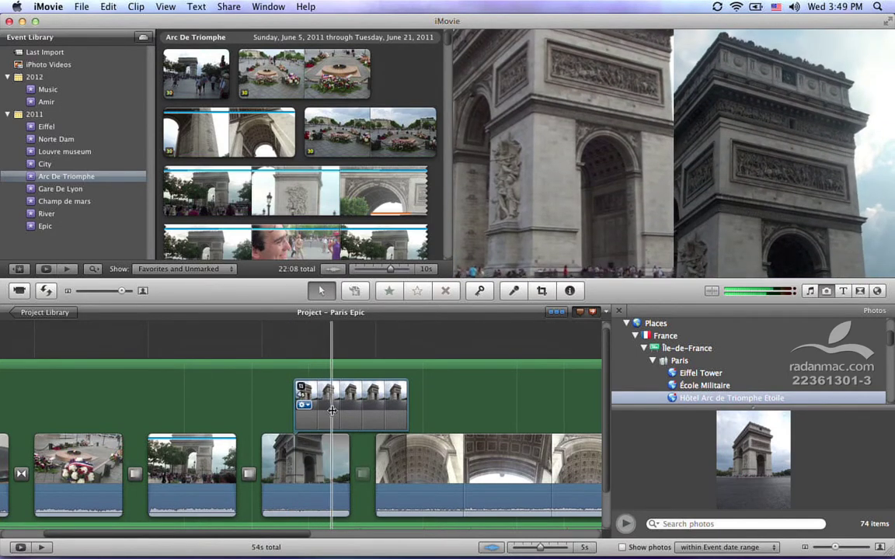
{"action": "key", "text": "space"}
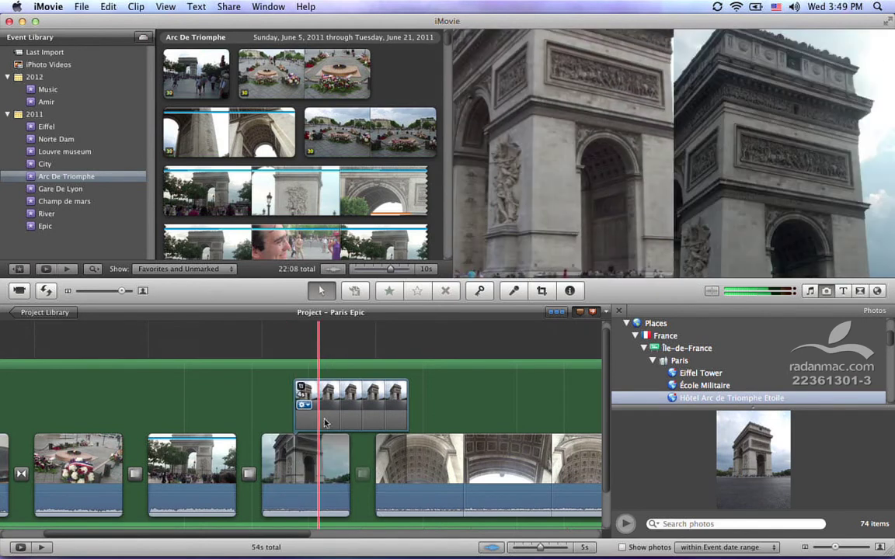
- Delete the side-by-side photo clip and cancel a further placement of the photo on the same project clip
{"action": "left_click", "coordinate": [331, 408]}
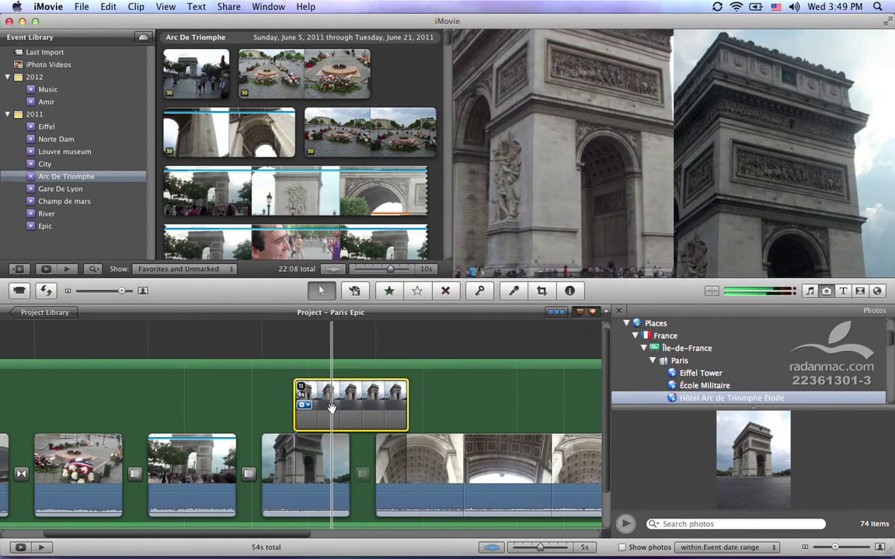
{"action": "key", "text": "Delete"}
{"action": "left_click_drag", "start_coordinate": [726, 462], "coordinate": [325, 433]}
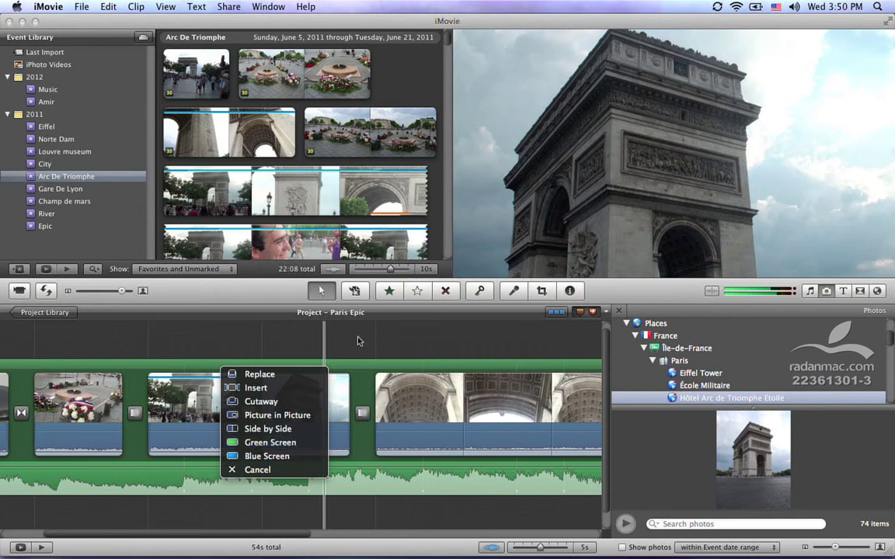
{"action": "left_click", "coordinate": [257, 470]}
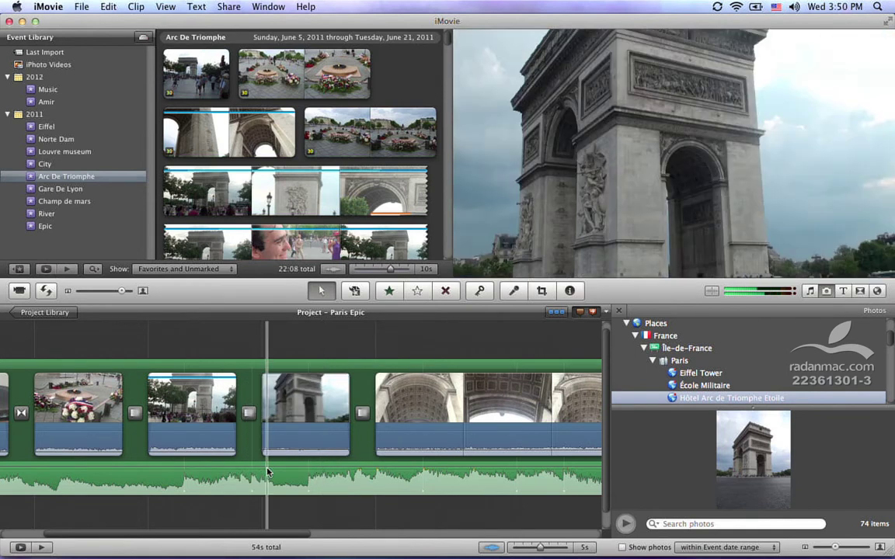
- Select a range in the first Arc De Triomphe event clip, use it to Replace at Playhead in the third visible project clip, and undo the replacement
{"action": "mouse_move", "coordinate": [273, 410]}
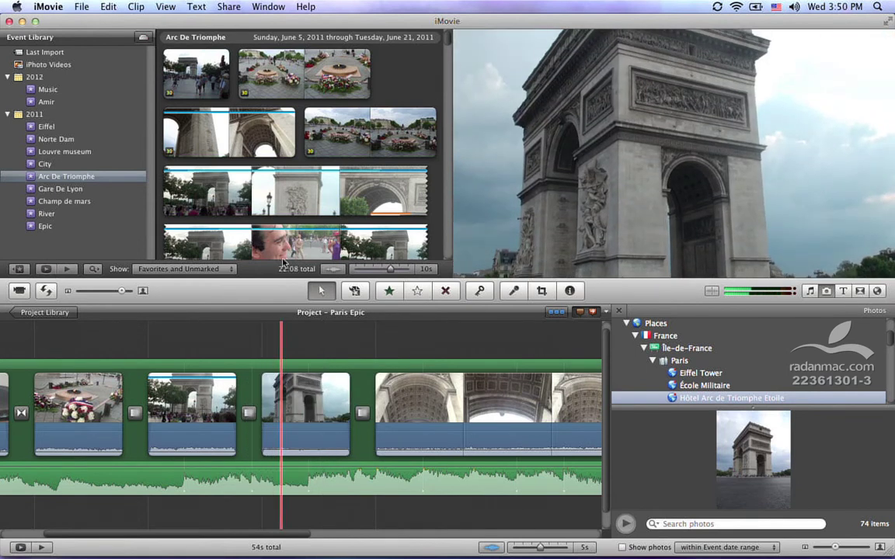
{"action": "mouse_move", "coordinate": [203, 85]}
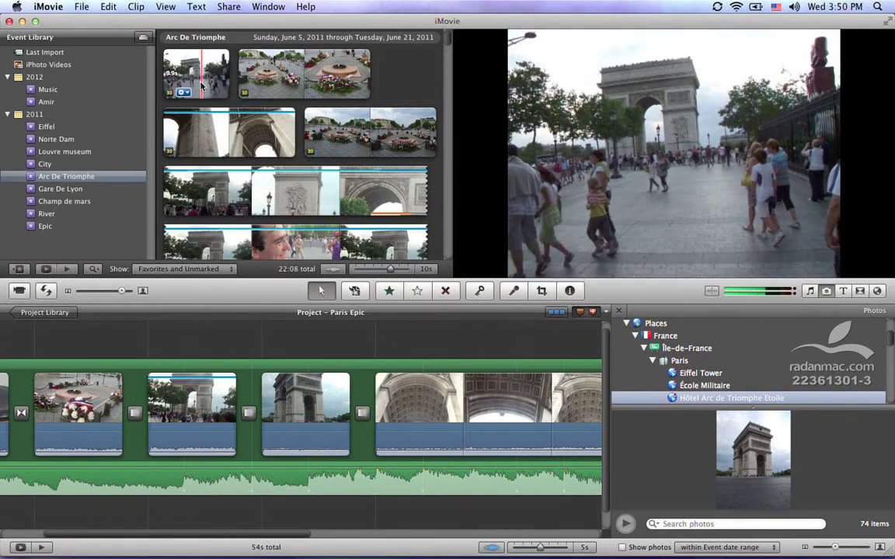
{"action": "left_click", "coordinate": [204, 85]}
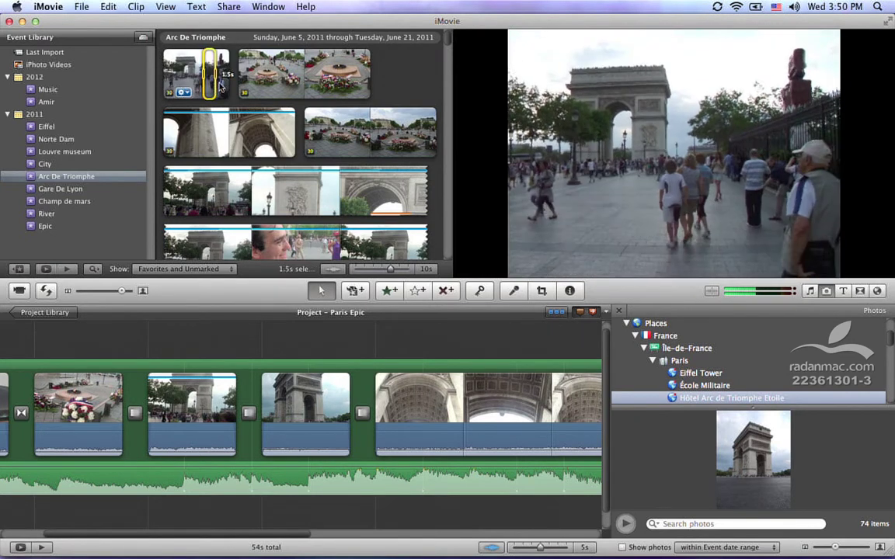
{"action": "left_click_drag", "start_coordinate": [215, 80], "coordinate": [306, 405]}
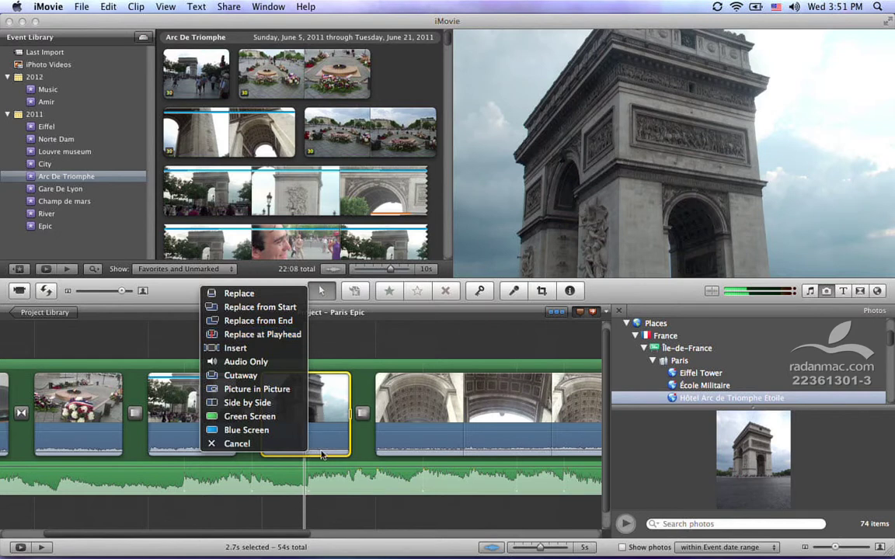
{"action": "left_click", "coordinate": [260, 334]}
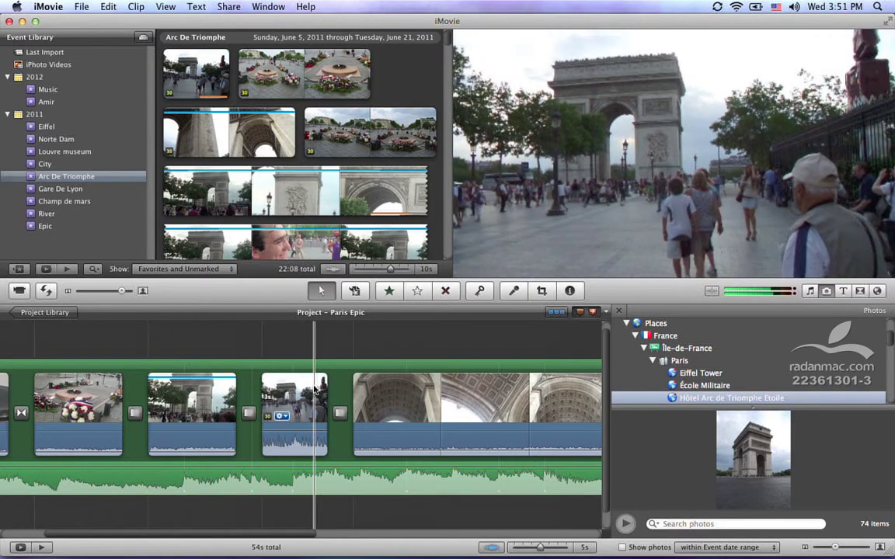
{"action": "key", "text": "super+z"}
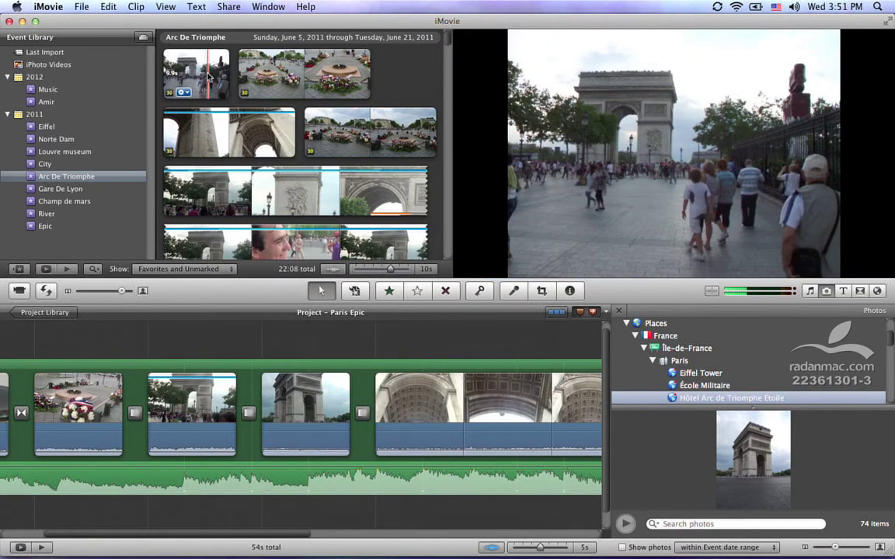
{"action": "left_click_drag", "start_coordinate": [198, 75], "coordinate": [251, 86]}
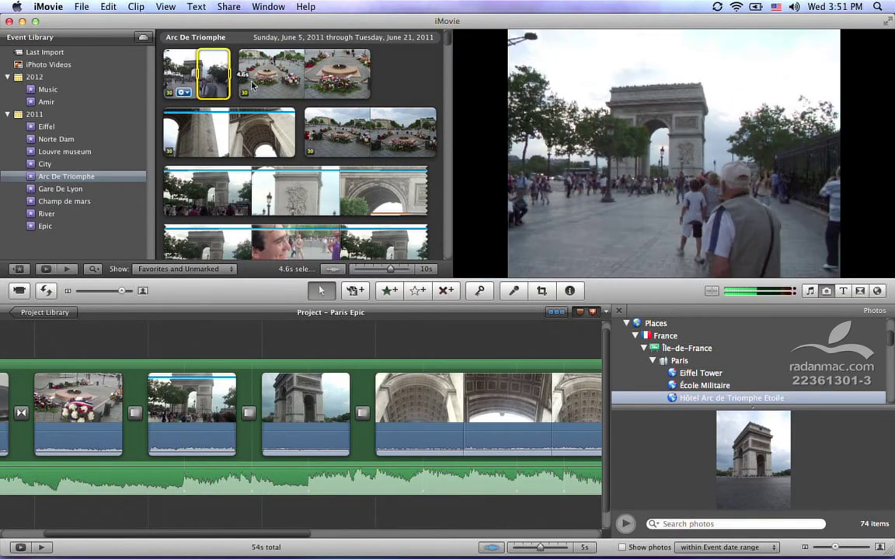
{"action": "left_click_drag", "start_coordinate": [201, 72], "coordinate": [300, 412]}
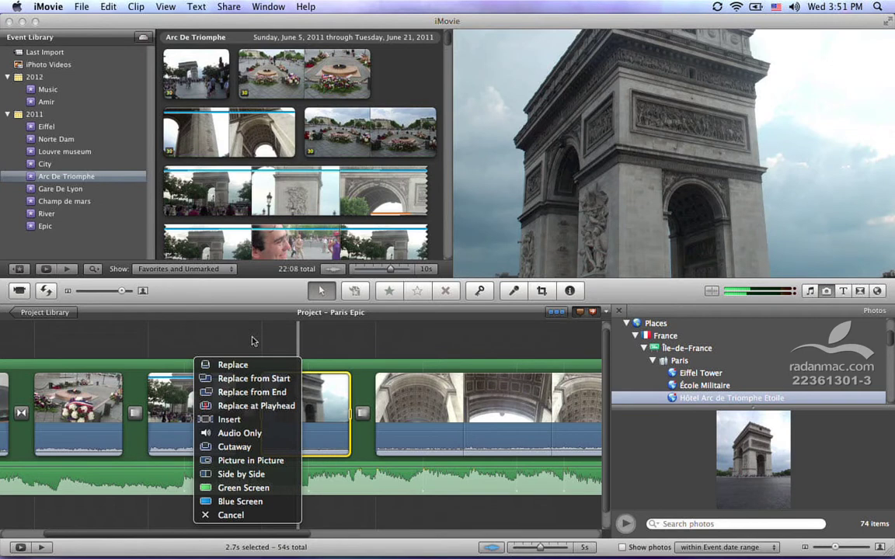
{"action": "left_click", "coordinate": [233, 515]}
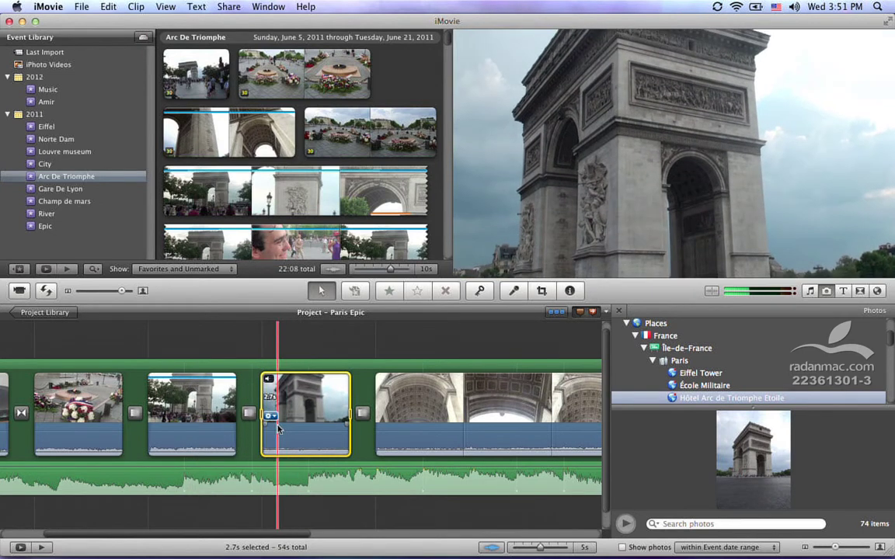
- Replace the third visible project clip from its start with a 4.1 s range of the first event clip, and undo the replacement
{"action": "left_click", "coordinate": [203, 89]}
{"action": "left_click", "coordinate": [203, 89]}
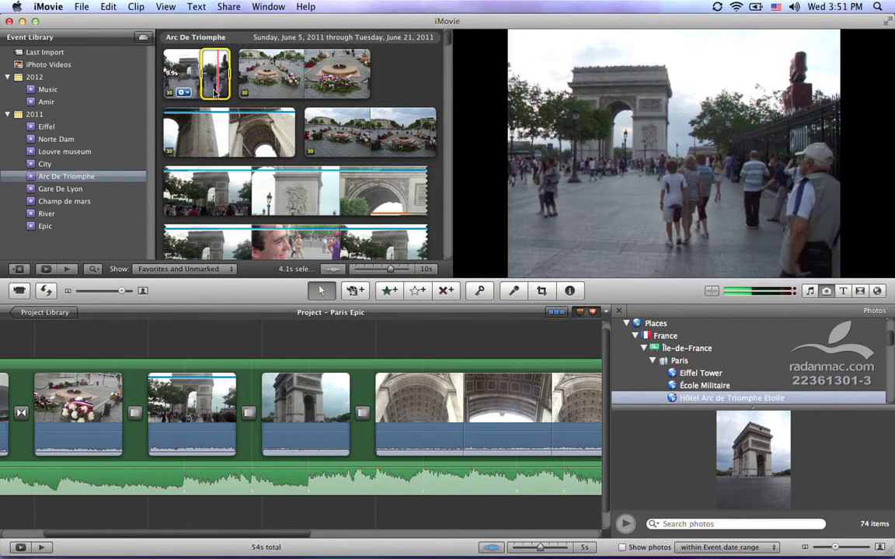
{"action": "key", "text": "space"}
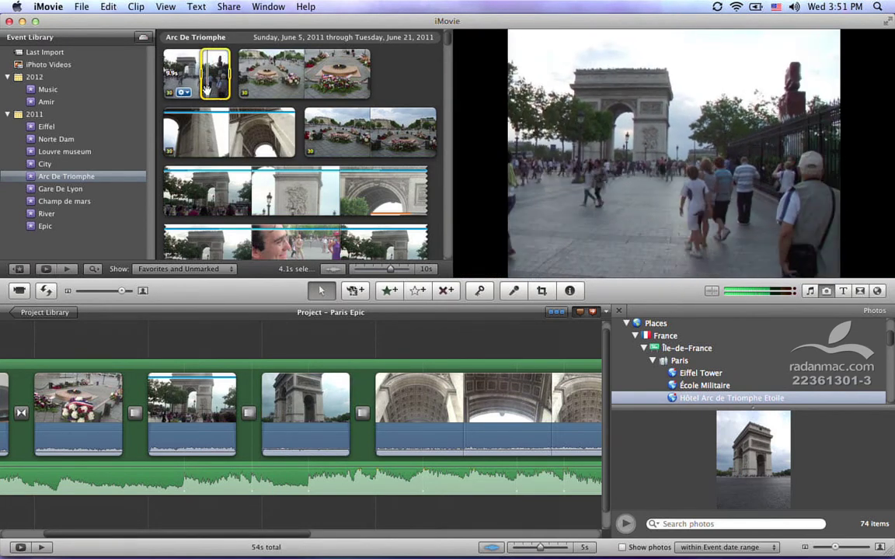
{"action": "left_click_drag", "start_coordinate": [212, 84], "coordinate": [304, 412]}
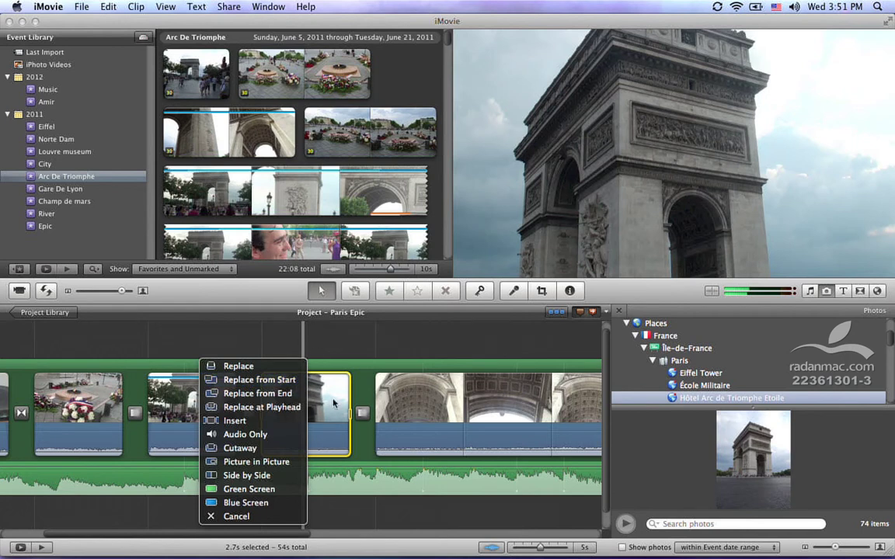
{"action": "left_click", "coordinate": [269, 380]}
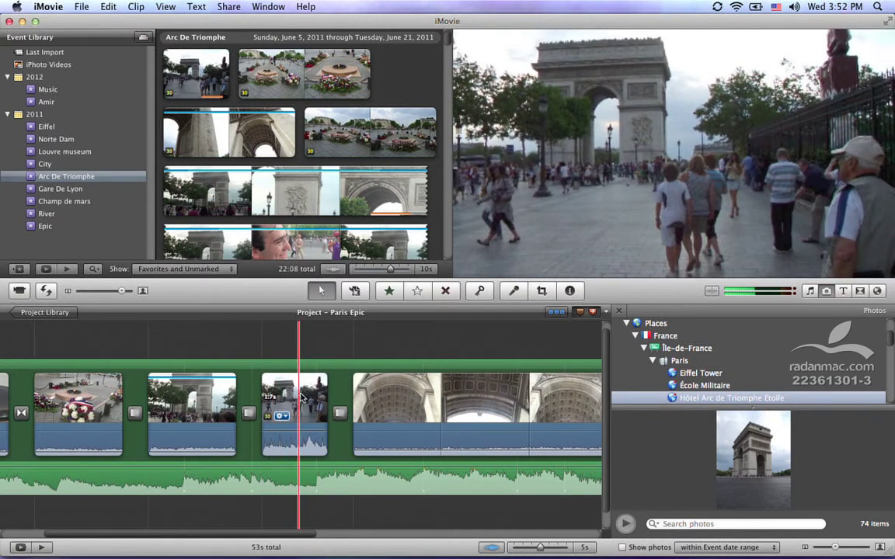
{"action": "key", "text": "super+z"}
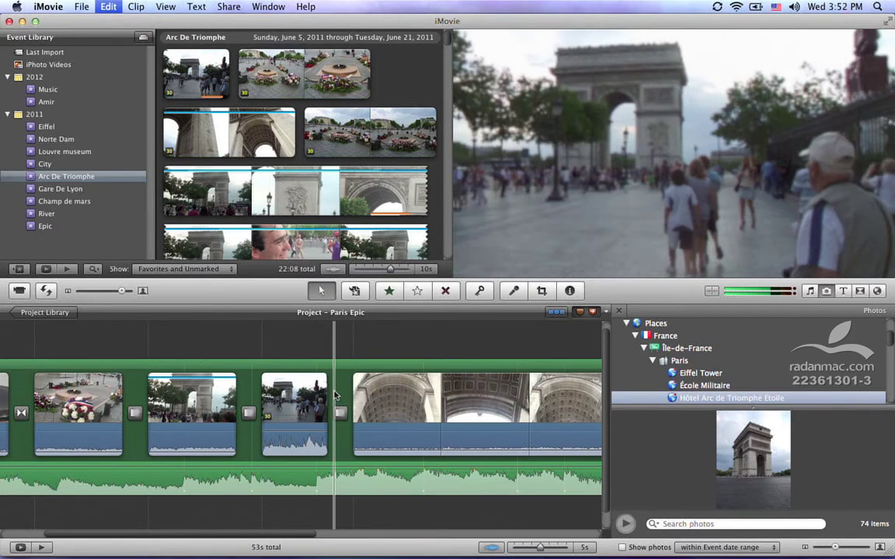
- Replace the third visible project clip from its end with a 4.0 s range of the first event clip, accepting the removed transition
{"action": "left_click", "coordinate": [204, 72]}
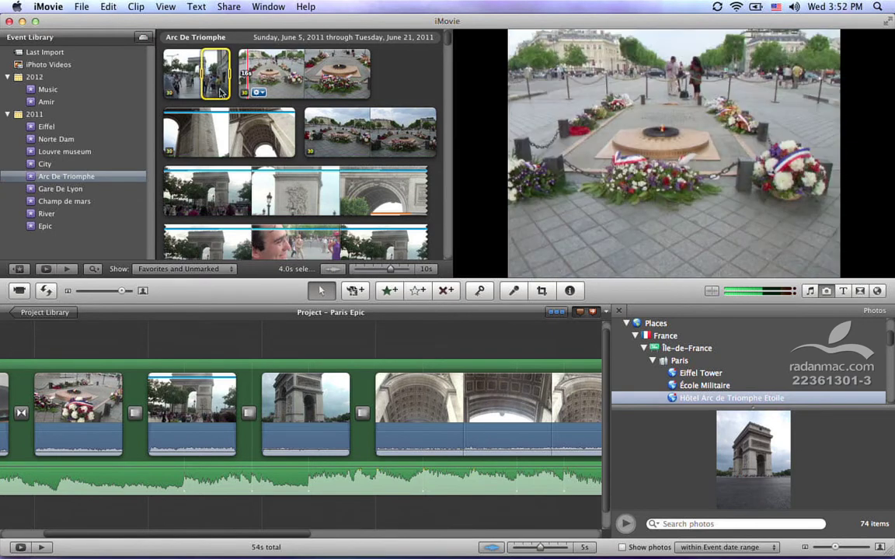
{"action": "left_click_drag", "start_coordinate": [208, 72], "coordinate": [303, 408]}
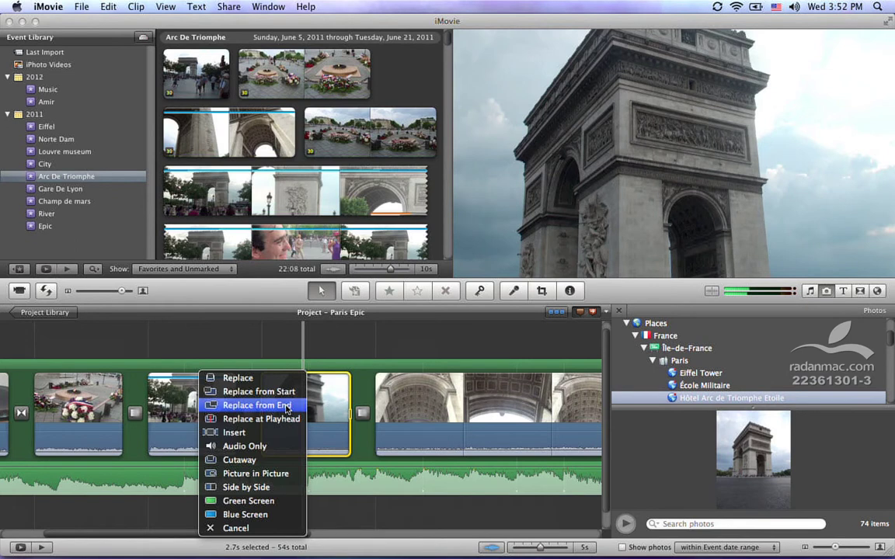
{"action": "left_click", "coordinate": [293, 409]}
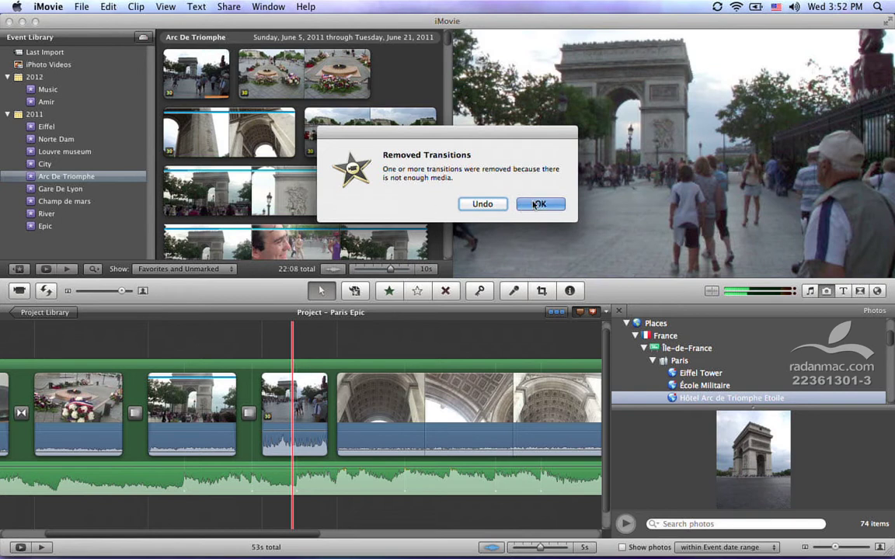
{"action": "left_click", "coordinate": [535, 205]}
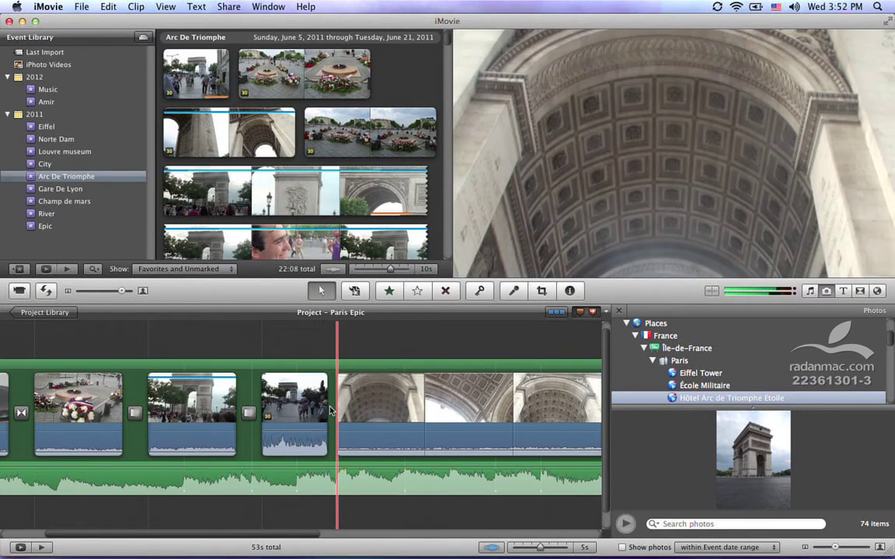
- In the Precision Editor, trim the end of the outgoing street clip slightly at its cut to the arch-ceiling clip
{"action": "left_click", "coordinate": [330, 408]}
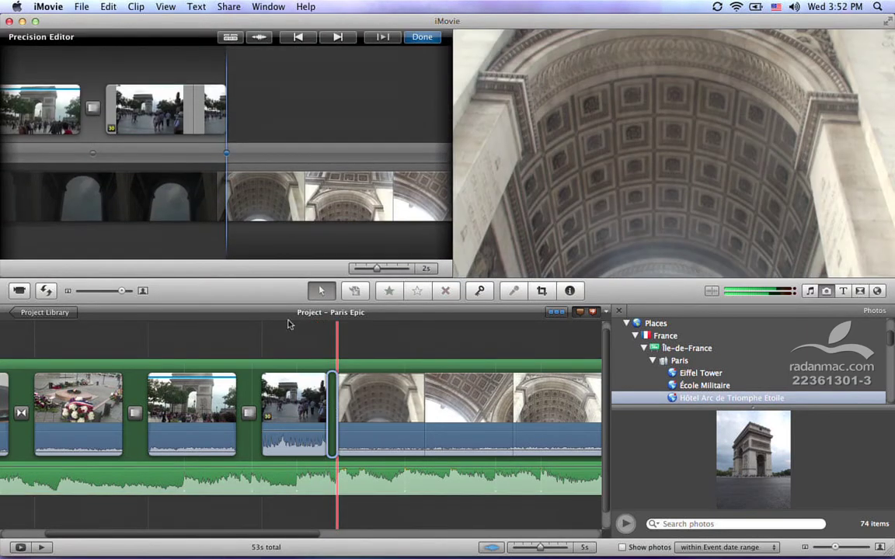
{"action": "left_click_drag", "start_coordinate": [165, 113], "coordinate": [183, 114]}
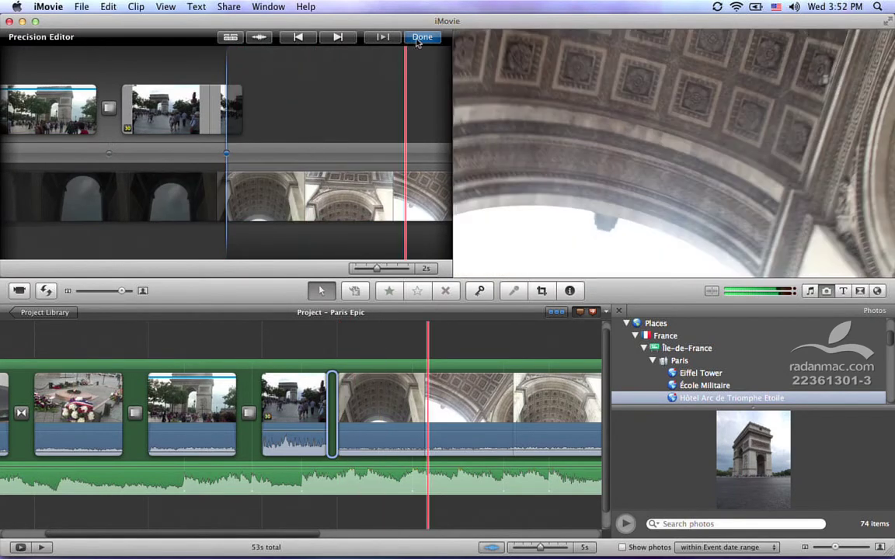
{"action": "left_click", "coordinate": [418, 39]}
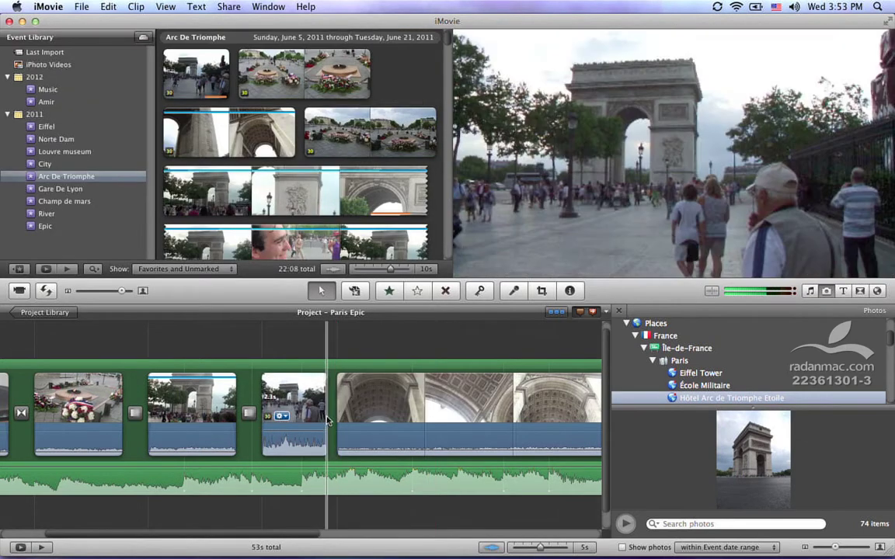
- Paste the transition at the cut between the street clip and the arch-ceiling clip, and change its type to Cross Dissolve
{"action": "right_click", "coordinate": [331, 421]}
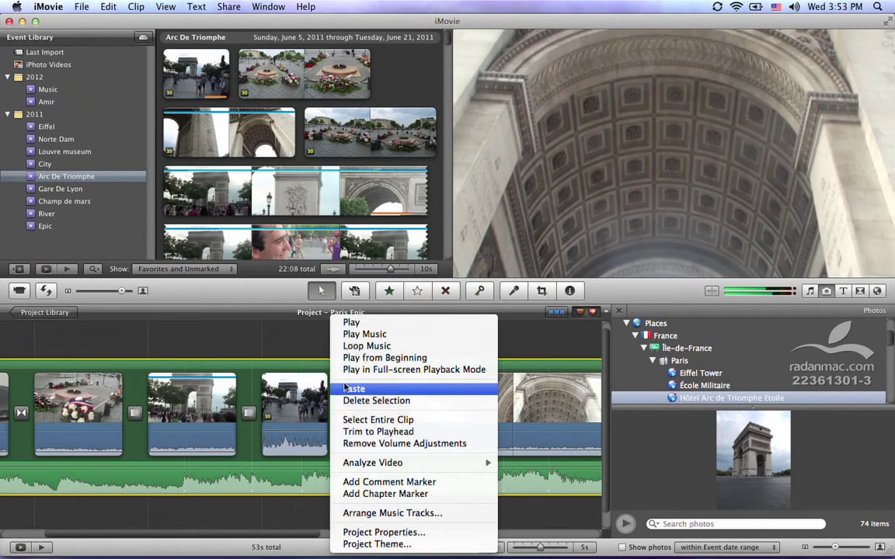
{"action": "left_click", "coordinate": [350, 388]}
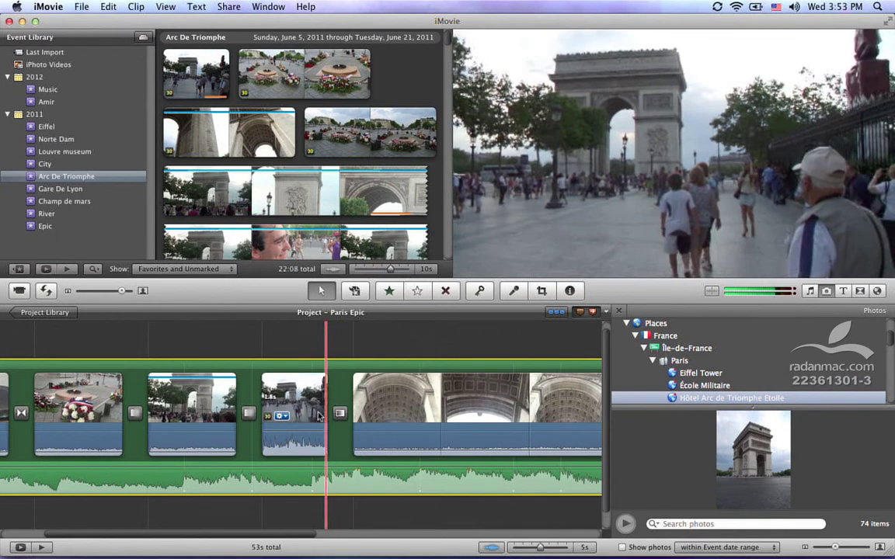
{"action": "mouse_move", "coordinate": [334, 414]}
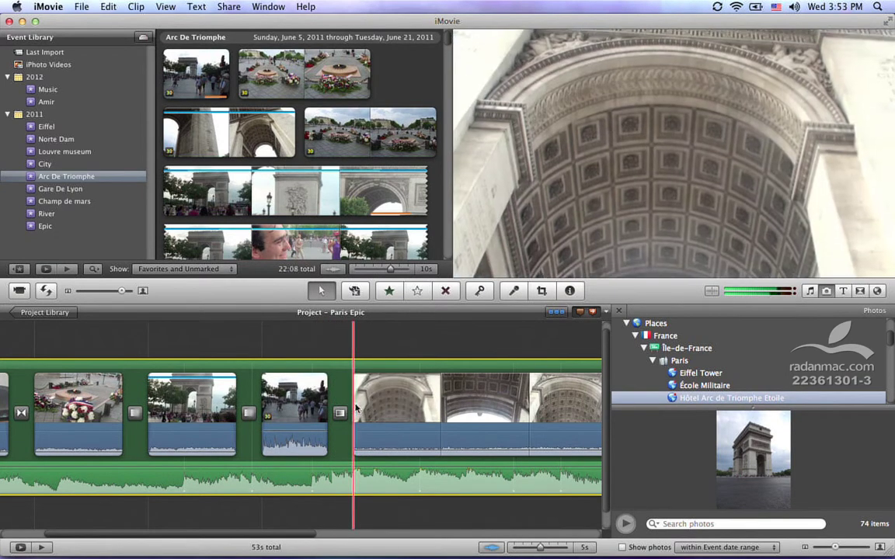
{"action": "double_click", "coordinate": [339, 412]}
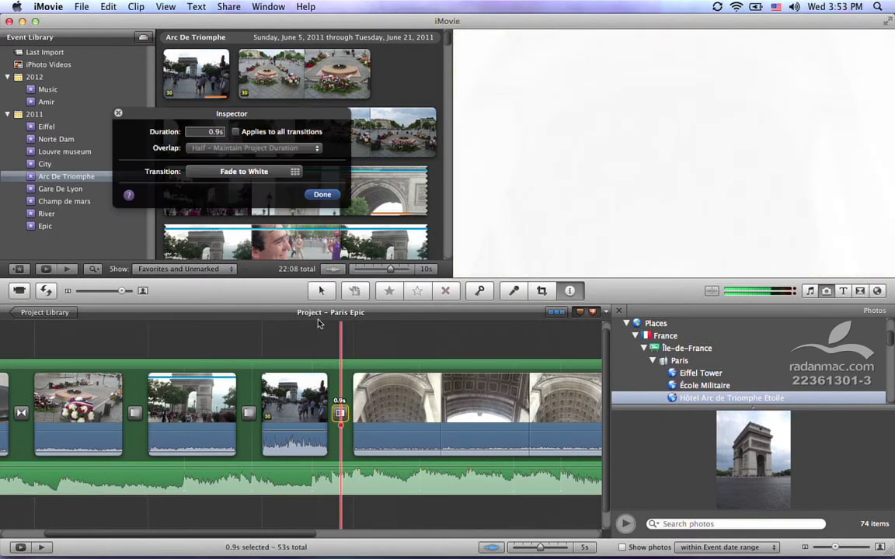
{"action": "left_click", "coordinate": [243, 171]}
{"action": "left_click", "coordinate": [153, 43]}
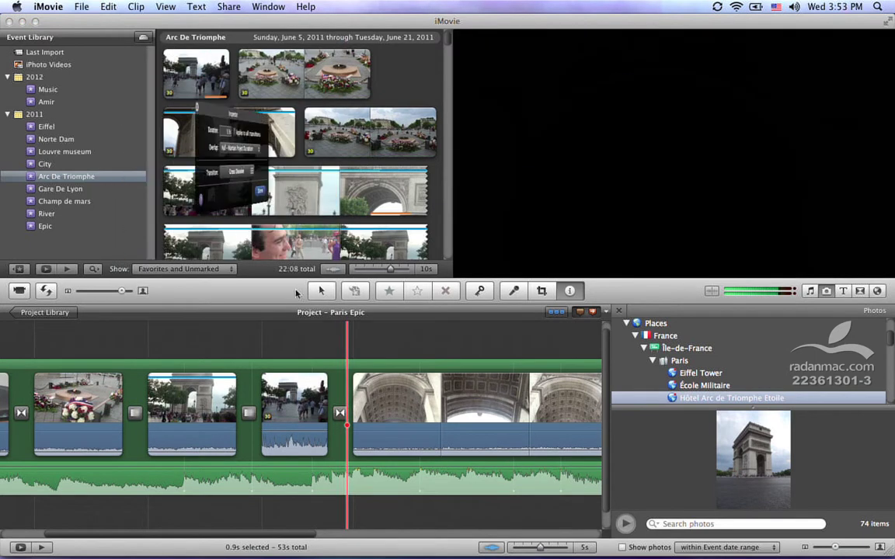
{"action": "left_click", "coordinate": [320, 195]}
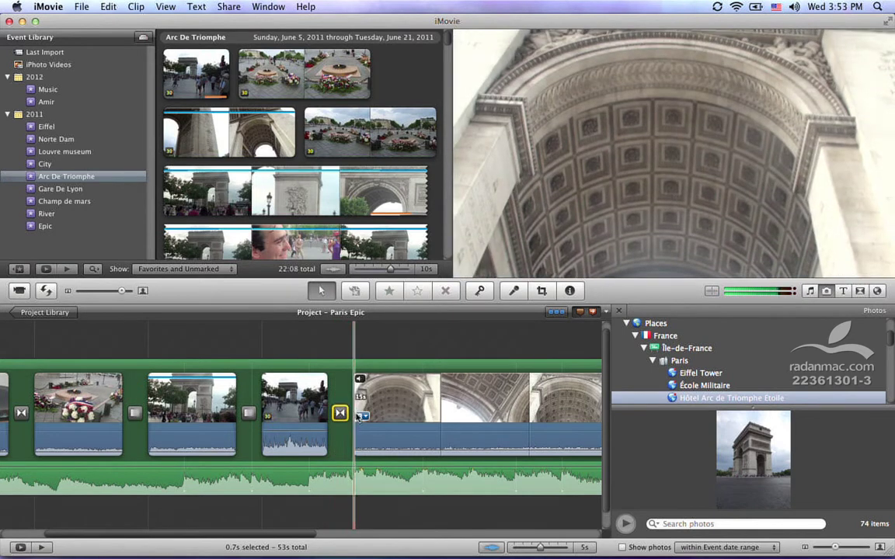
- Undo the transition edits and the clip replacement to restore the original third visible project clip
{"action": "left_click", "coordinate": [363, 350]}
{"action": "left_click", "coordinate": [298, 402]}
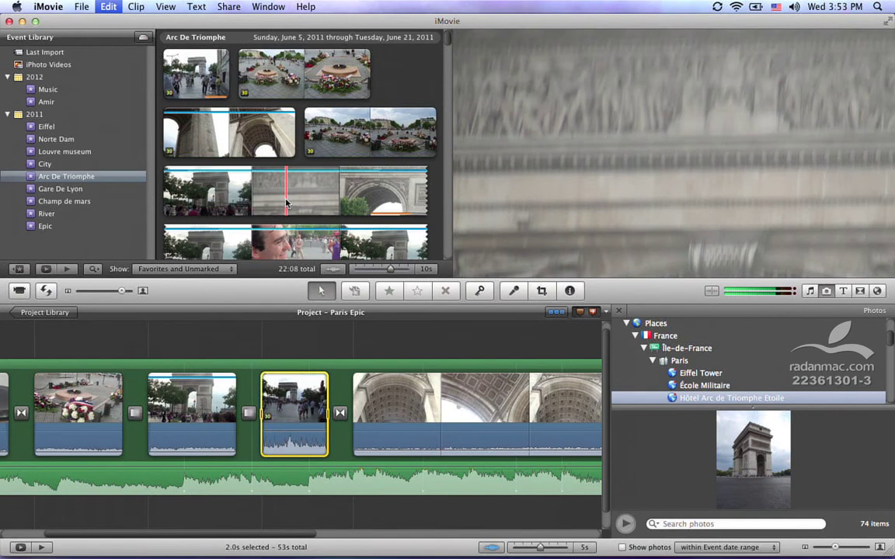
{"action": "key", "text": "super+shift+a"}
{"action": "key", "text": "super+z"}
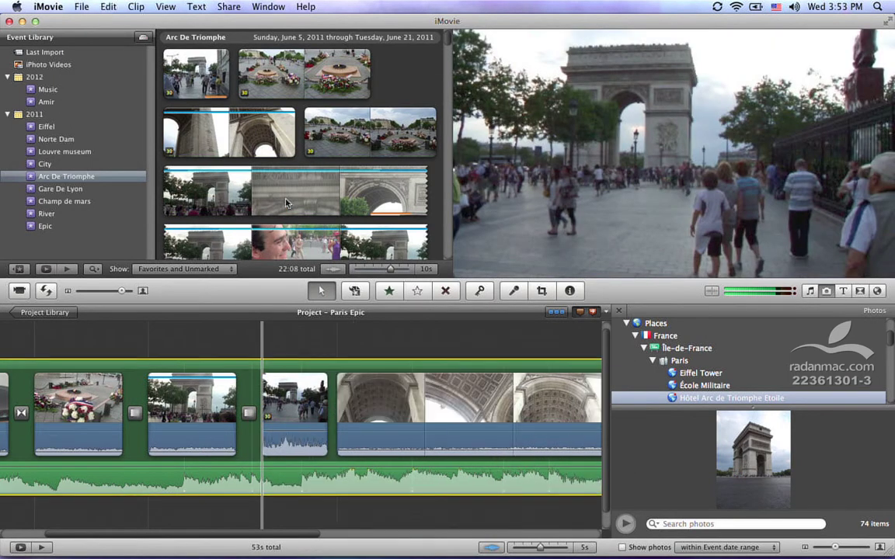
{"action": "key", "text": "super+shift+z"}
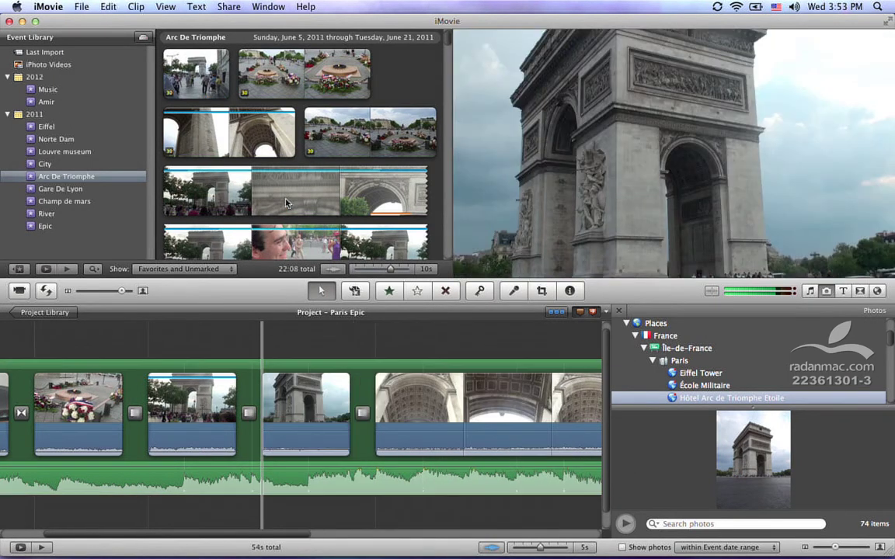
- Add a 4.5 s clip from the first Arc De Triomphe event clip as Picture in Picture, starting midway through the third visible project clip
{"action": "left_click_drag", "start_coordinate": [199, 74], "coordinate": [308, 412]}
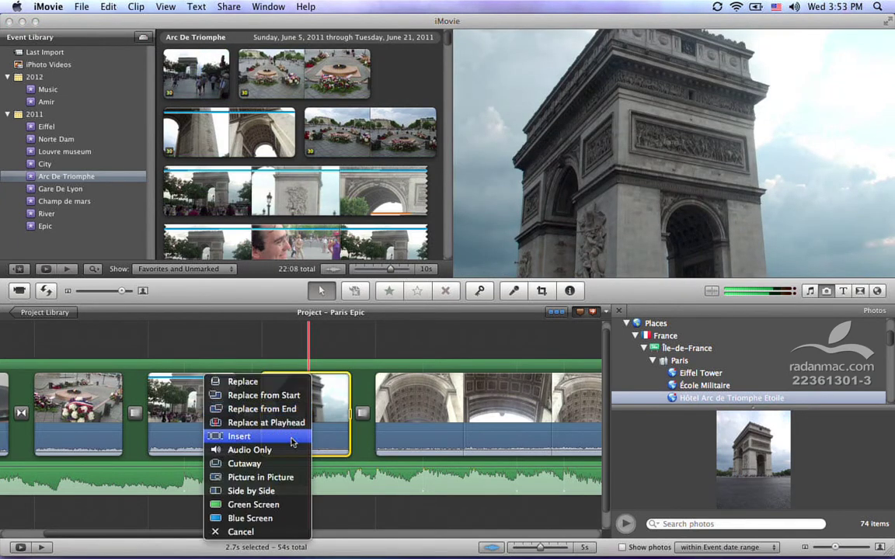
{"action": "left_click", "coordinate": [278, 480]}
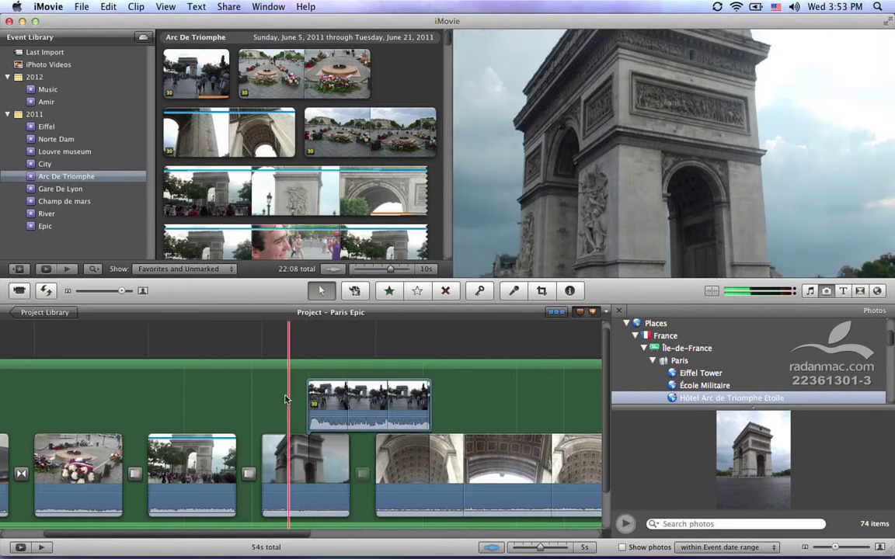
{"action": "mouse_move", "coordinate": [317, 394]}
{"action": "key", "text": "space"}
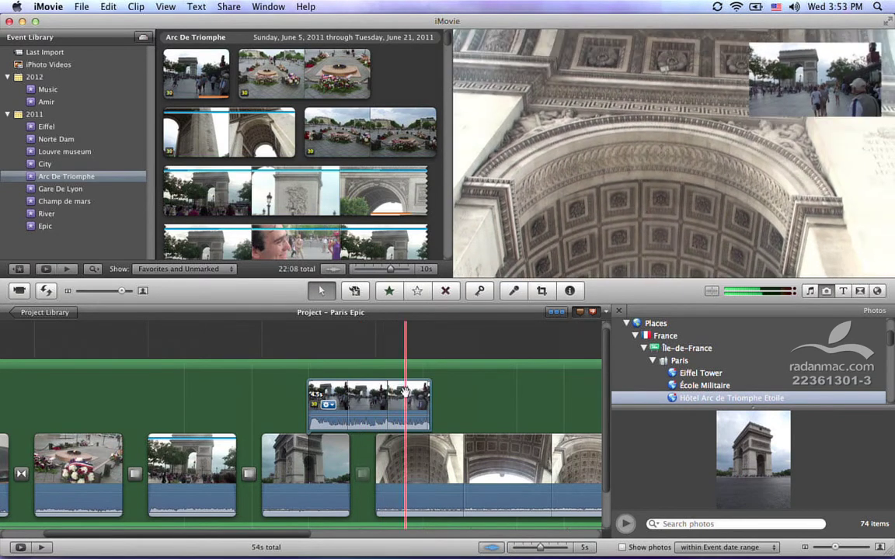
- Move the picture-in-picture inset to the lower-left corner of the video frame and enlarge it slightly
{"action": "left_click", "coordinate": [380, 393]}
{"action": "left_click_drag", "start_coordinate": [784, 76], "coordinate": [516, 224]}
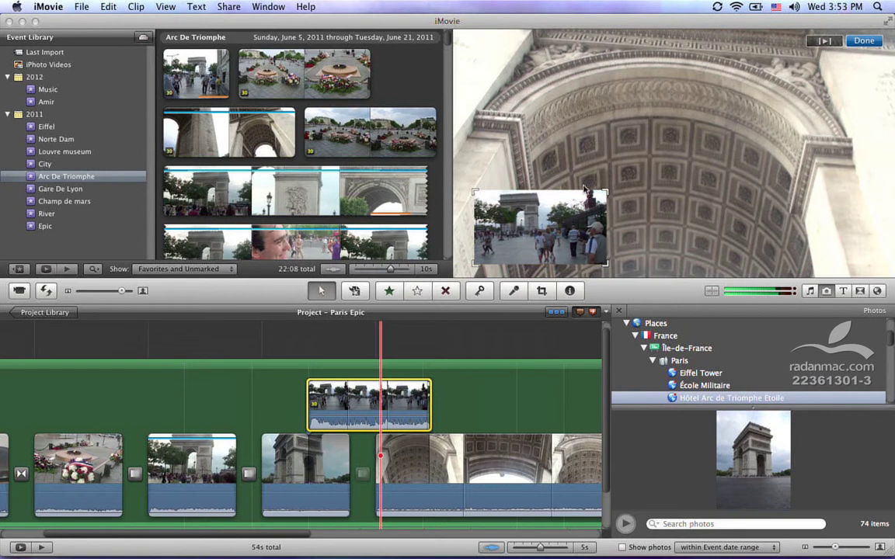
{"action": "left_click_drag", "start_coordinate": [609, 194], "coordinate": [625, 183]}
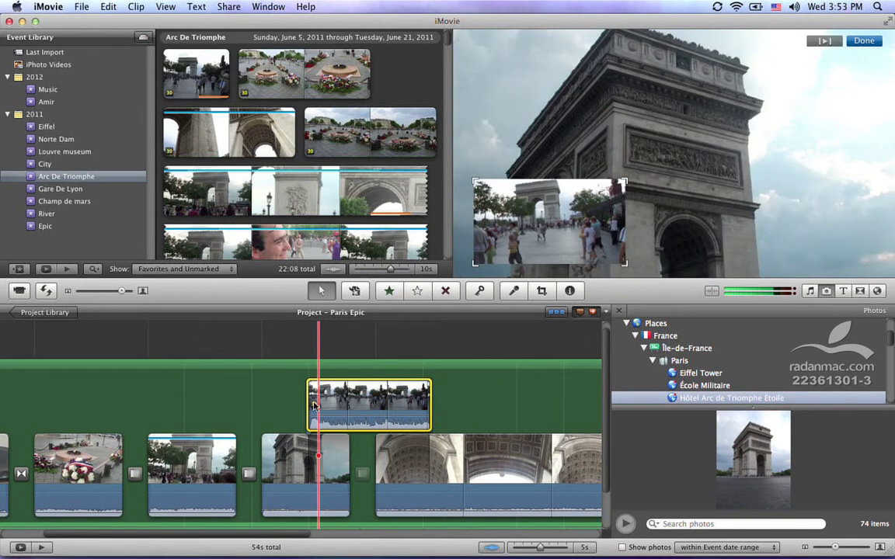
- Crop the picture-in-picture clip, moving the crop area up to the upper edge of its image
{"action": "left_click", "coordinate": [317, 418]}
{"action": "left_click", "coordinate": [317, 401]}
{"action": "left_click", "coordinate": [328, 404]}
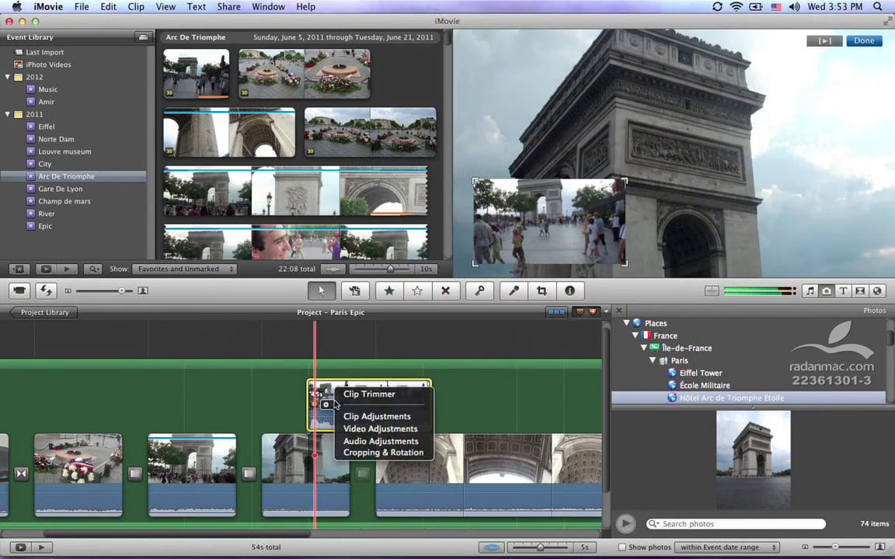
{"action": "left_click", "coordinate": [359, 452]}
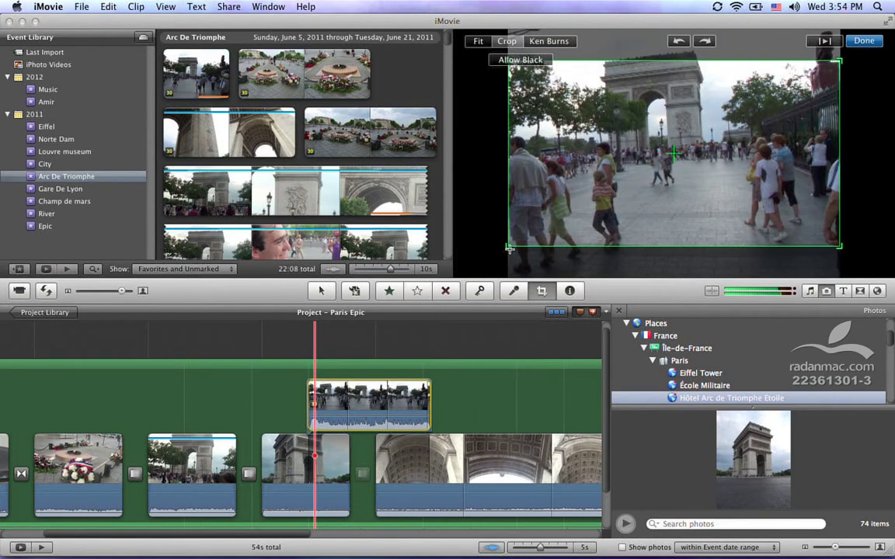
{"action": "left_click_drag", "start_coordinate": [565, 197], "coordinate": [560, 165]}
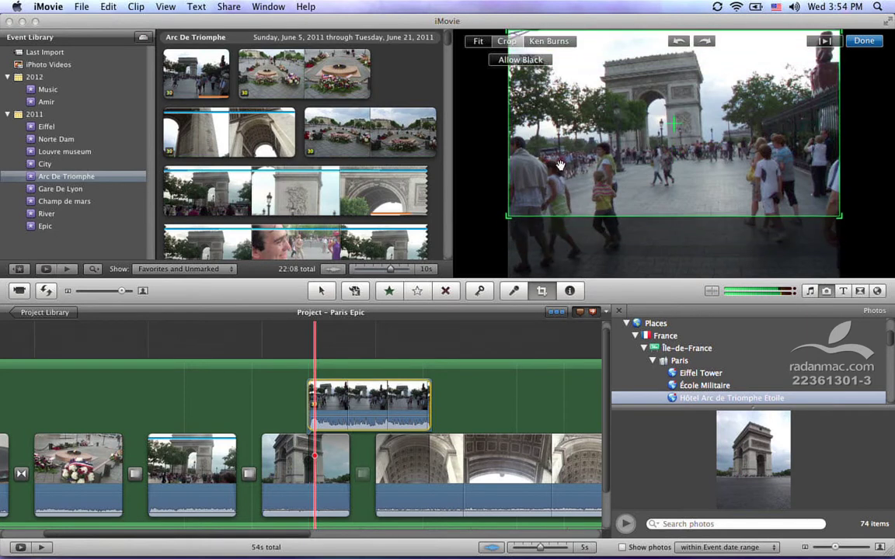
{"action": "left_click", "coordinate": [864, 41]}
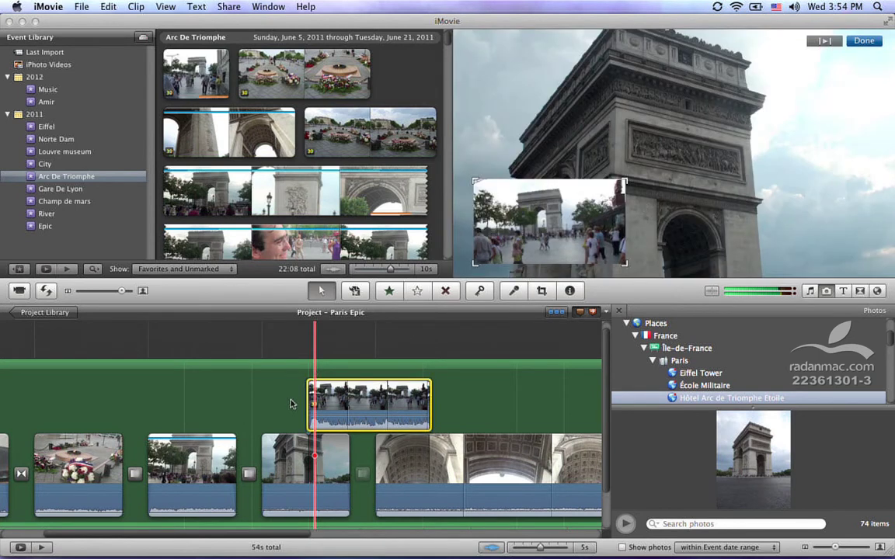
- Play the project from just before the picture-in-picture clip to review how the inset appears
{"action": "left_click", "coordinate": [299, 349]}
{"action": "key", "text": "space"}
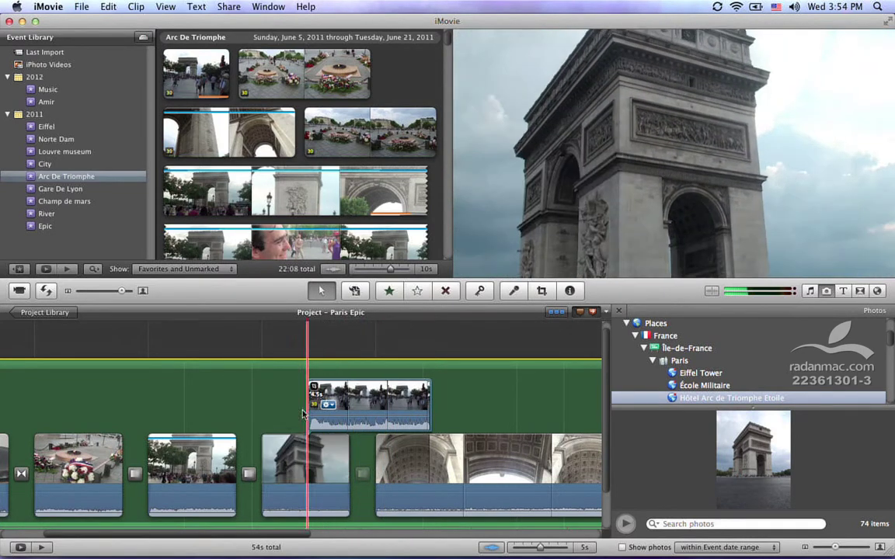
{"action": "key", "text": "space"}
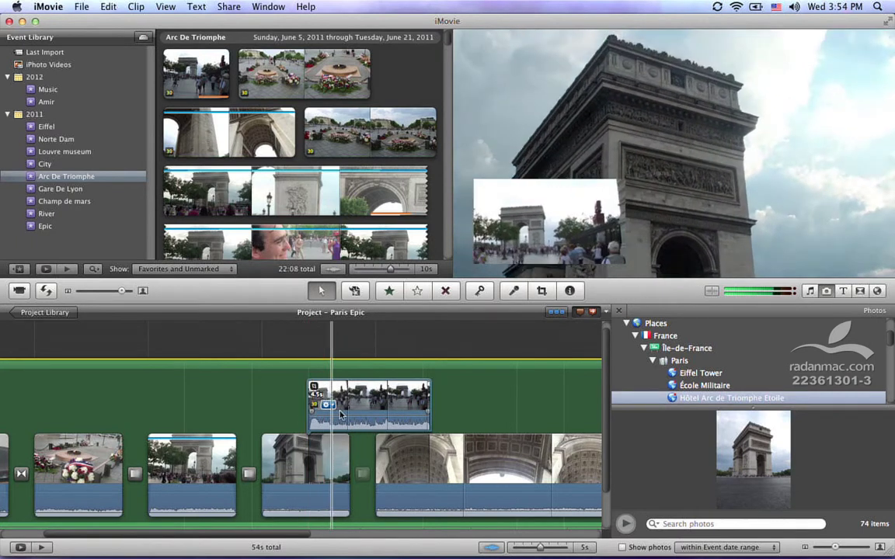
{"action": "key", "text": "space"}
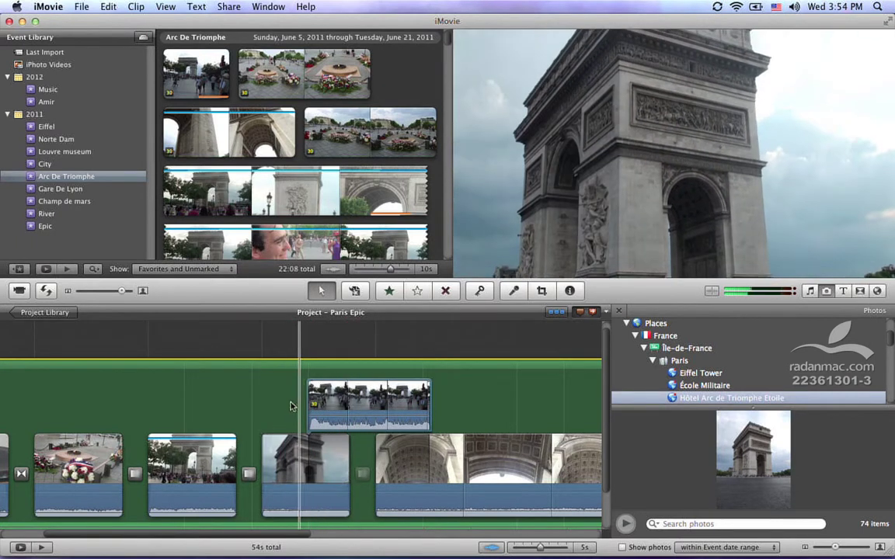
{"action": "key", "text": "space"}
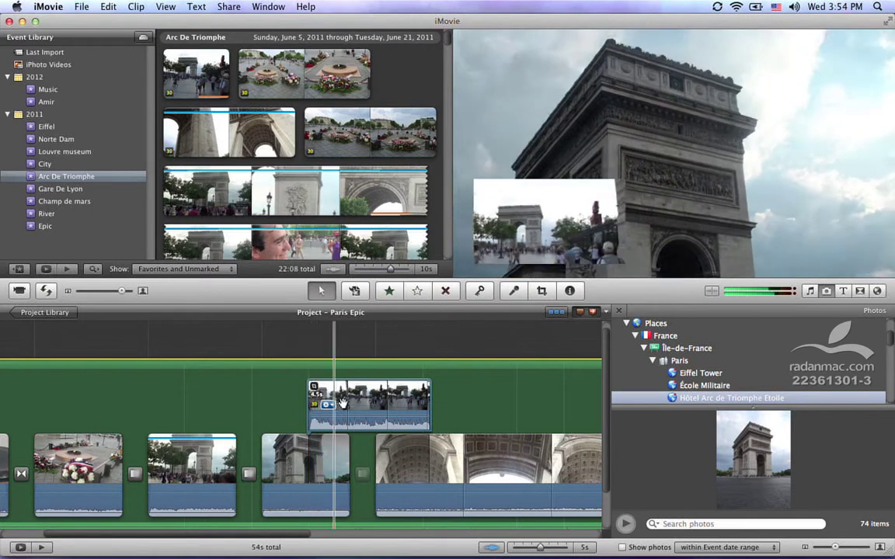